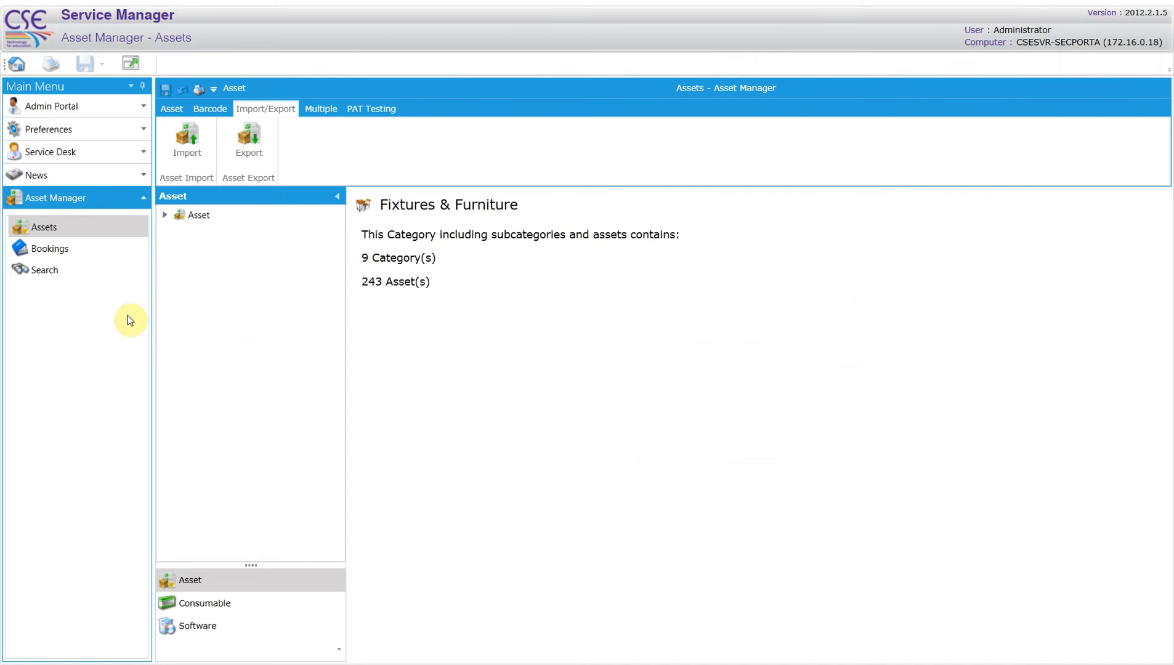
# - Select the Water-based extinguishers category under Fixtures & Furniture, Fire extinguishers in the asset tree
pyautogui.click(165, 215)
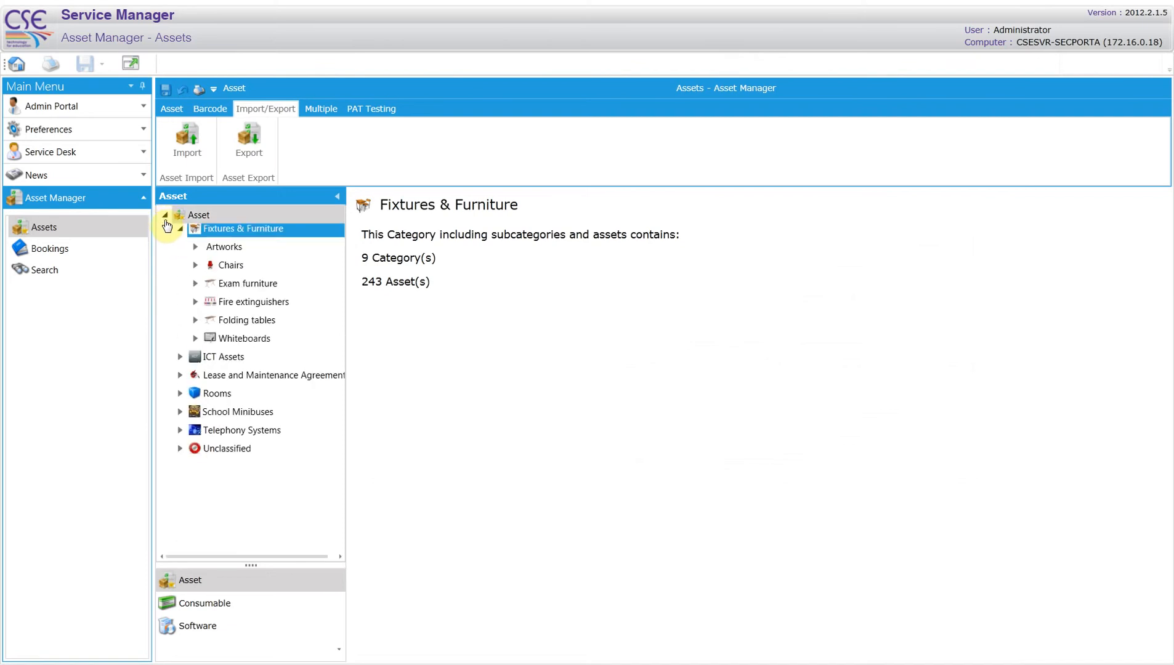
pyautogui.click(195, 307)
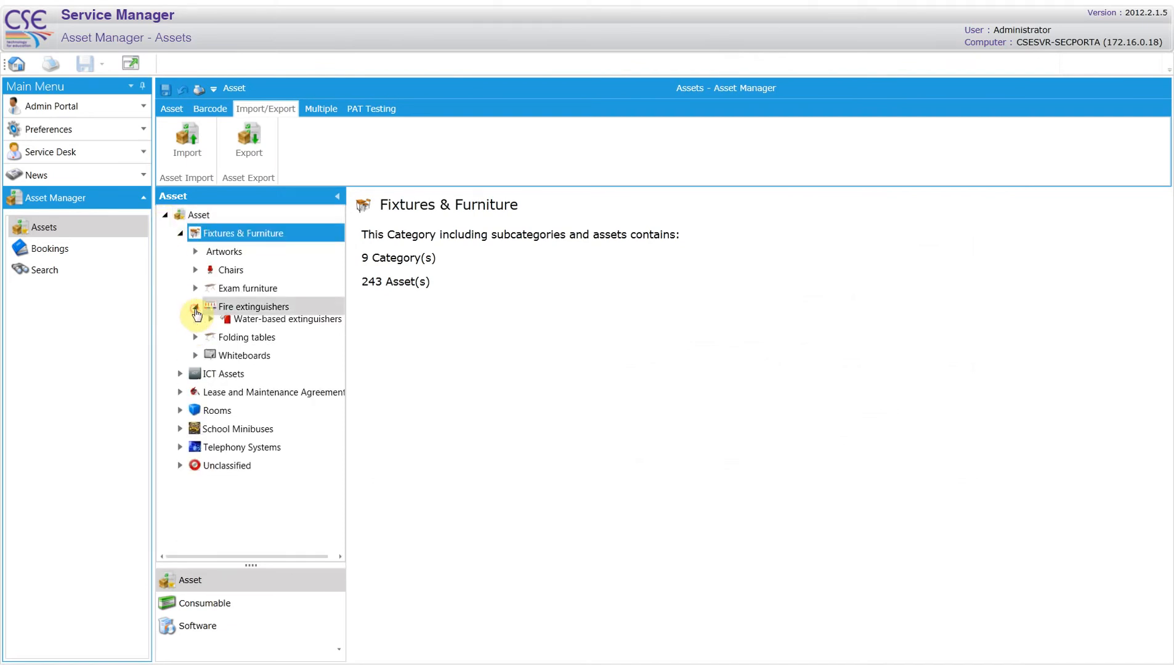
pyautogui.click(230, 325)
# - Start an asset import and load the ExtingWater CSV file from the Asset Manager library
pyautogui.click(185, 154)
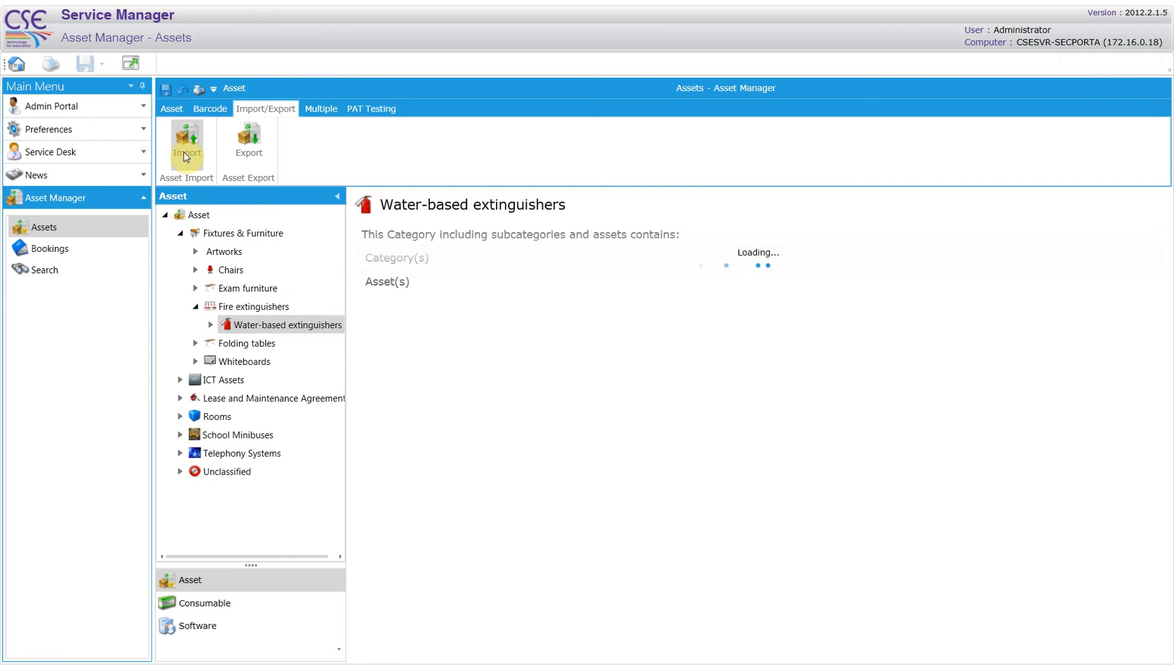
pyautogui.click(724, 162)
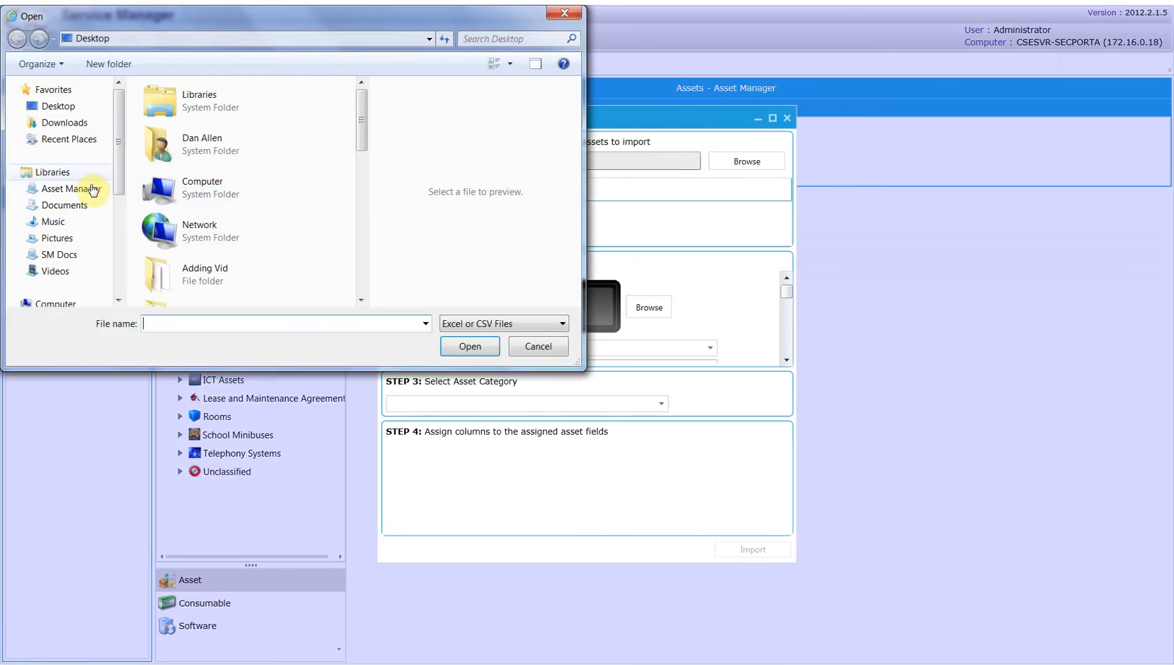
pyautogui.click(88, 187)
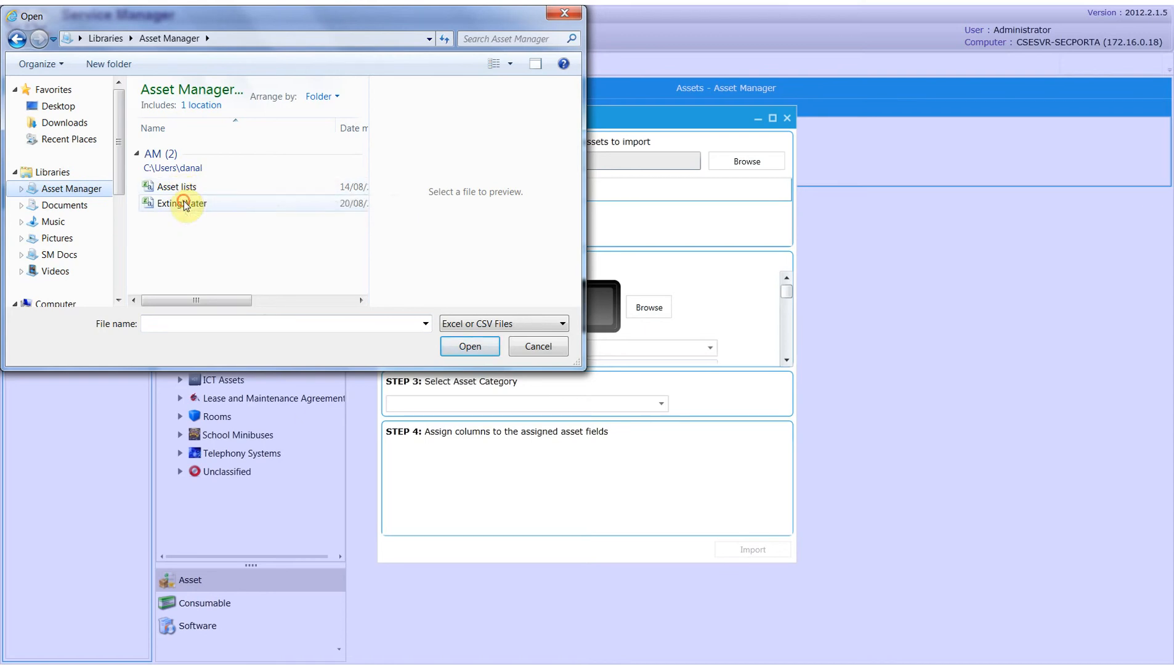
pyautogui.click(185, 204)
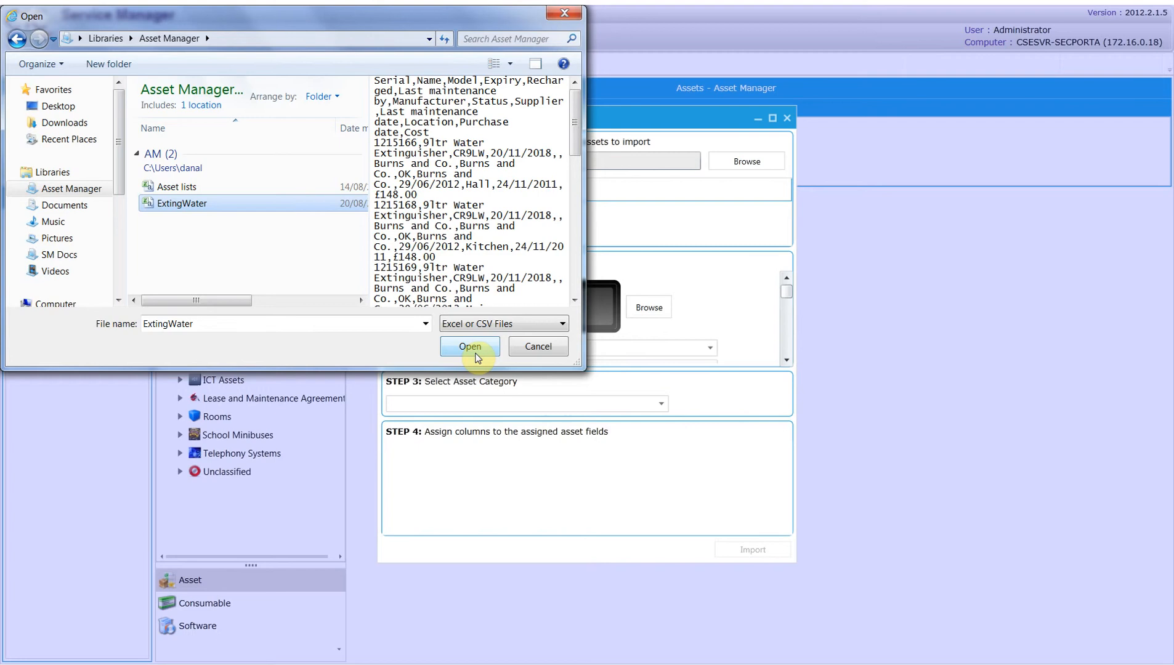
pyautogui.click(476, 354)
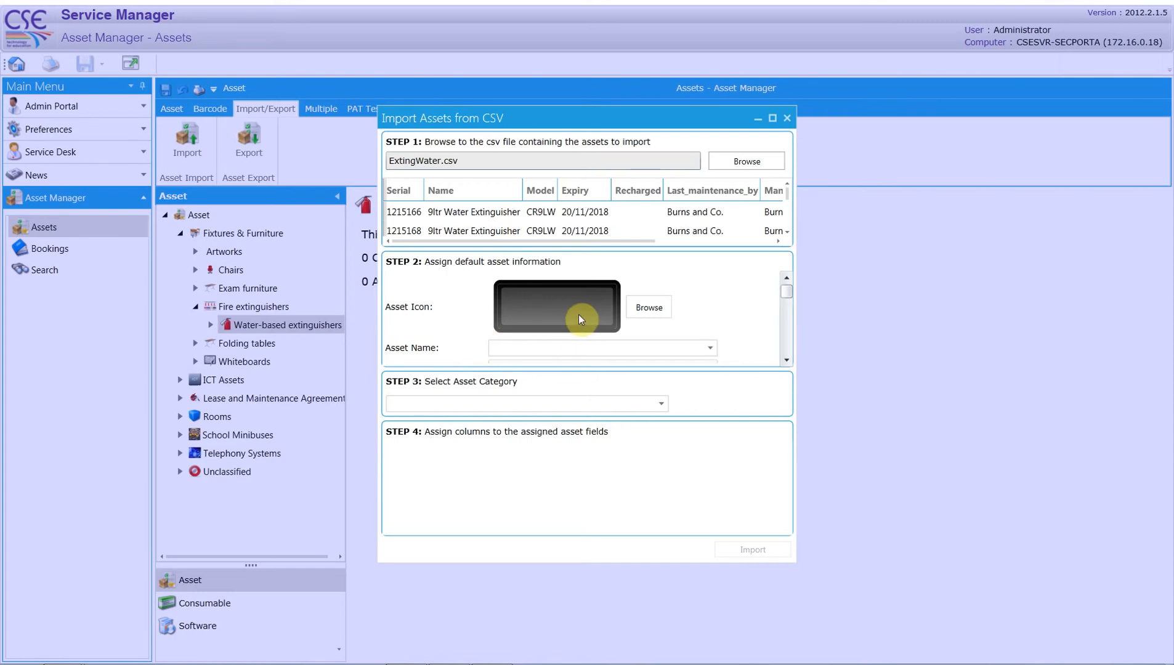
# - Insert the red fire extinguisher image as the asset icon and assign the Name column to Asset Name
pyautogui.click(648, 307)
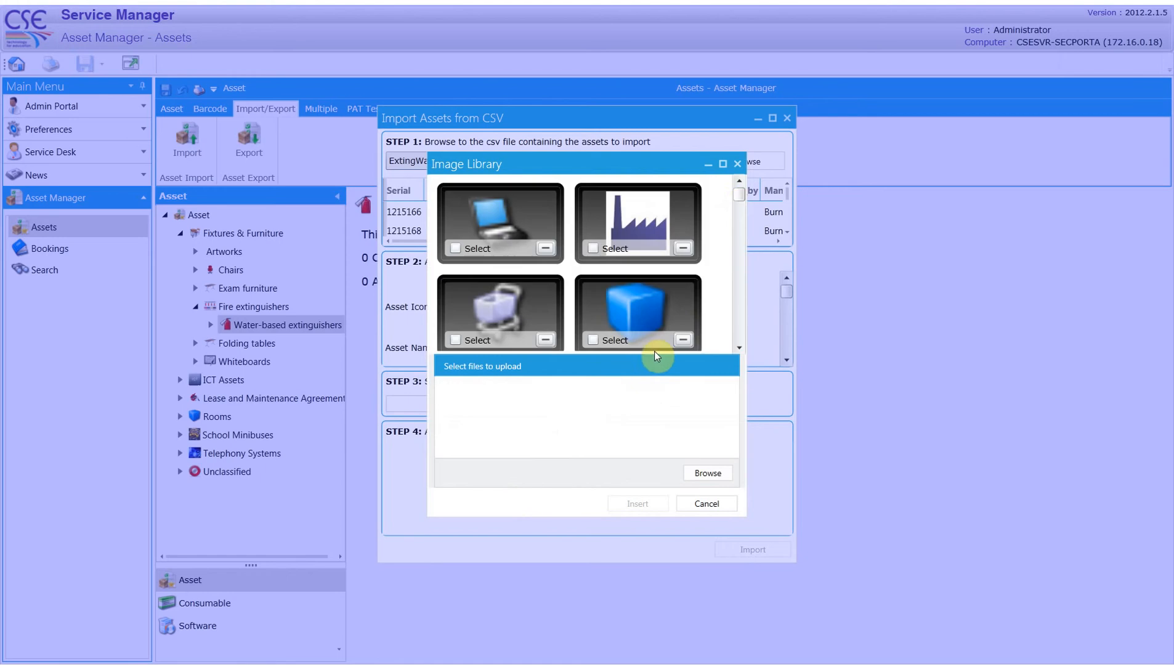
pyautogui.moveTo(741, 204); pyautogui.dragTo(729, 330)
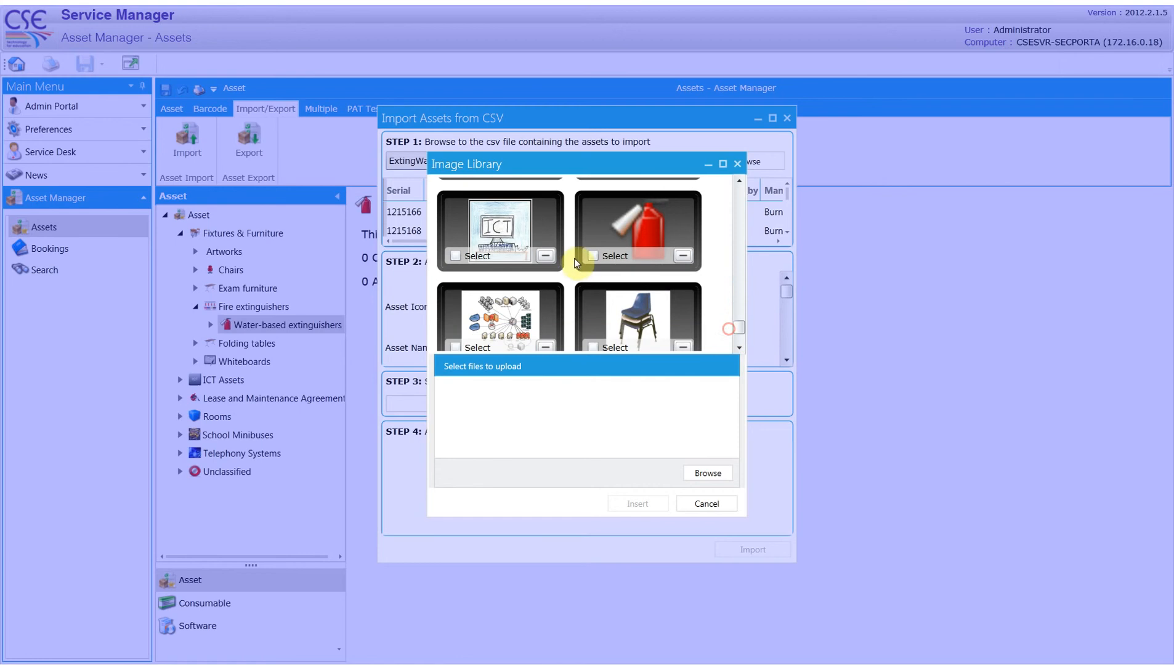
pyautogui.click(593, 255)
pyautogui.click(655, 502)
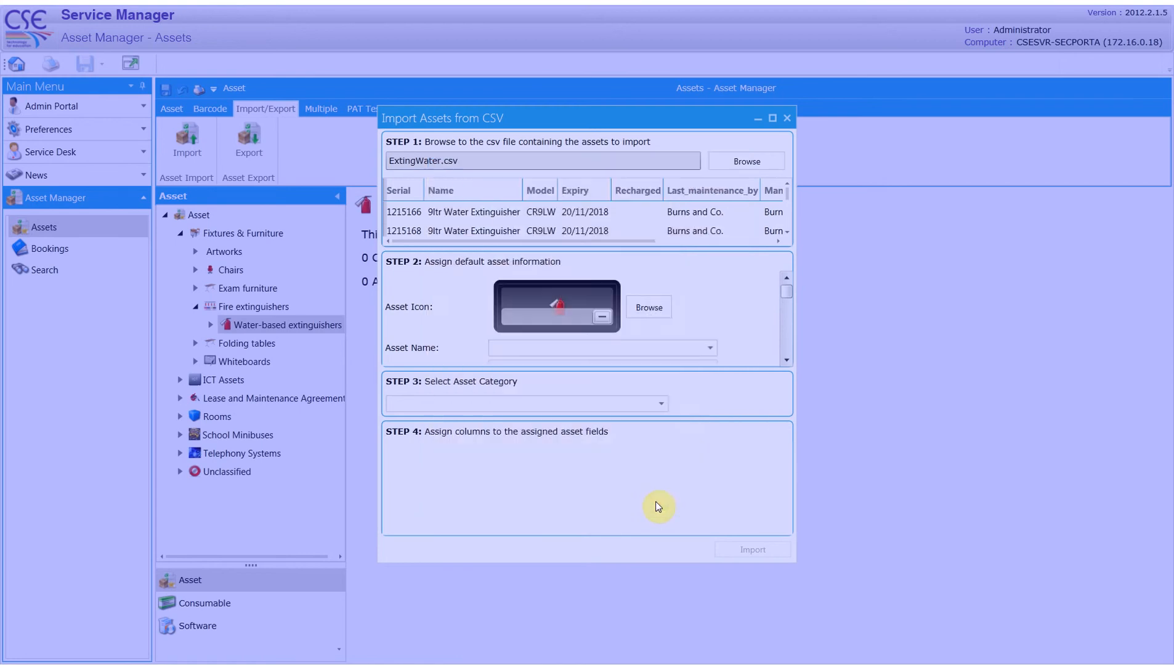
pyautogui.click(710, 348)
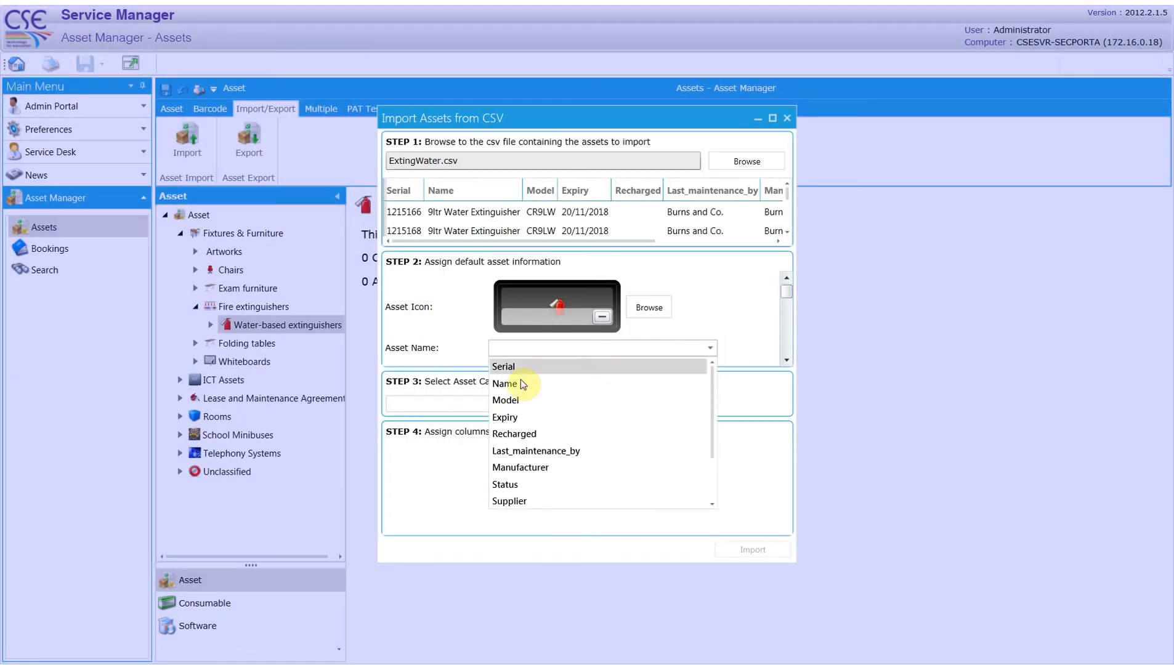
pyautogui.click(521, 381)
# - Set the import's asset category to Fixtures & Furniture, Fire extinguishers, Water-based extinguishers
pyautogui.click(657, 404)
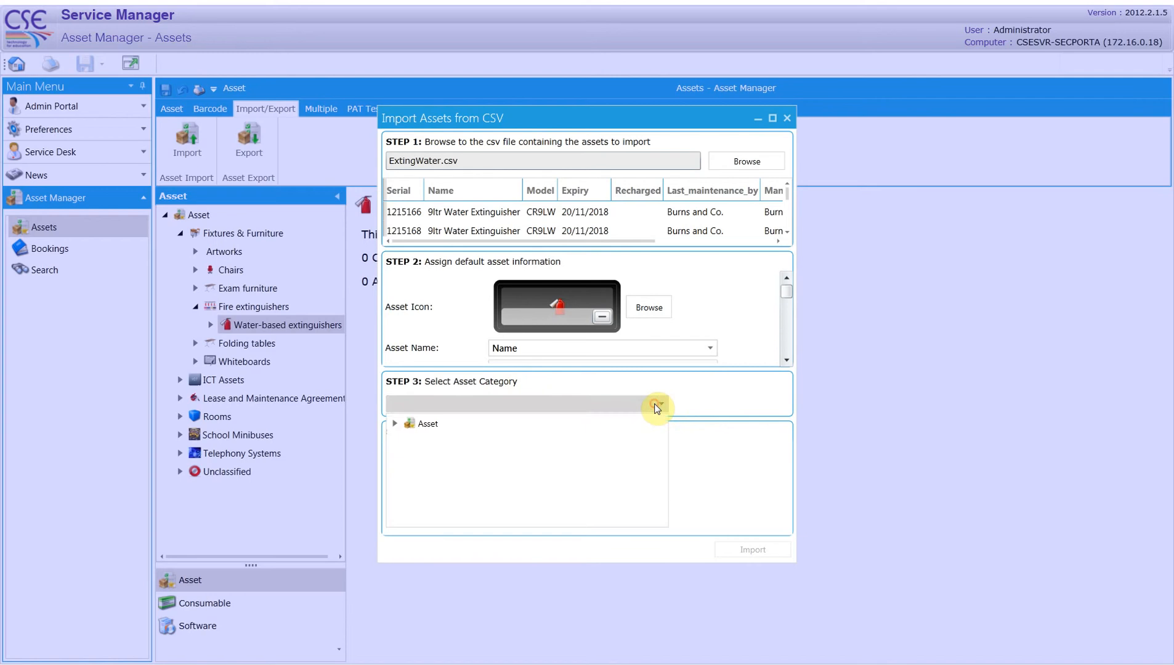
pyautogui.click(394, 424)
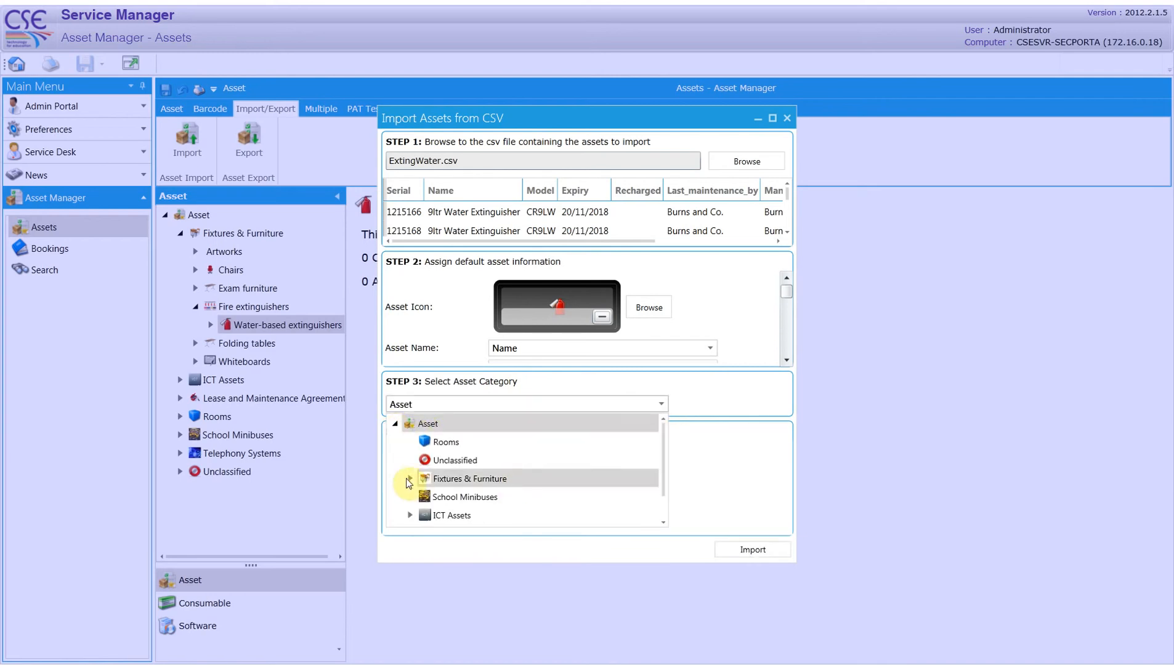
pyautogui.click(410, 480)
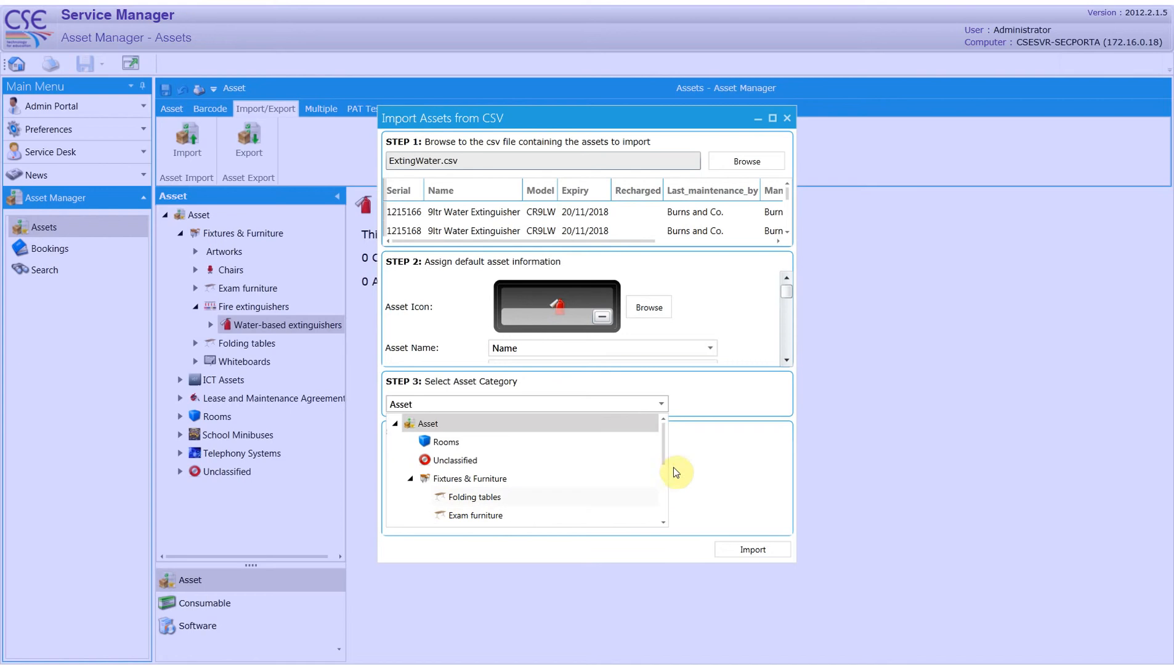
pyautogui.moveTo(663, 436); pyautogui.dragTo(663, 477)
pyautogui.click(426, 496)
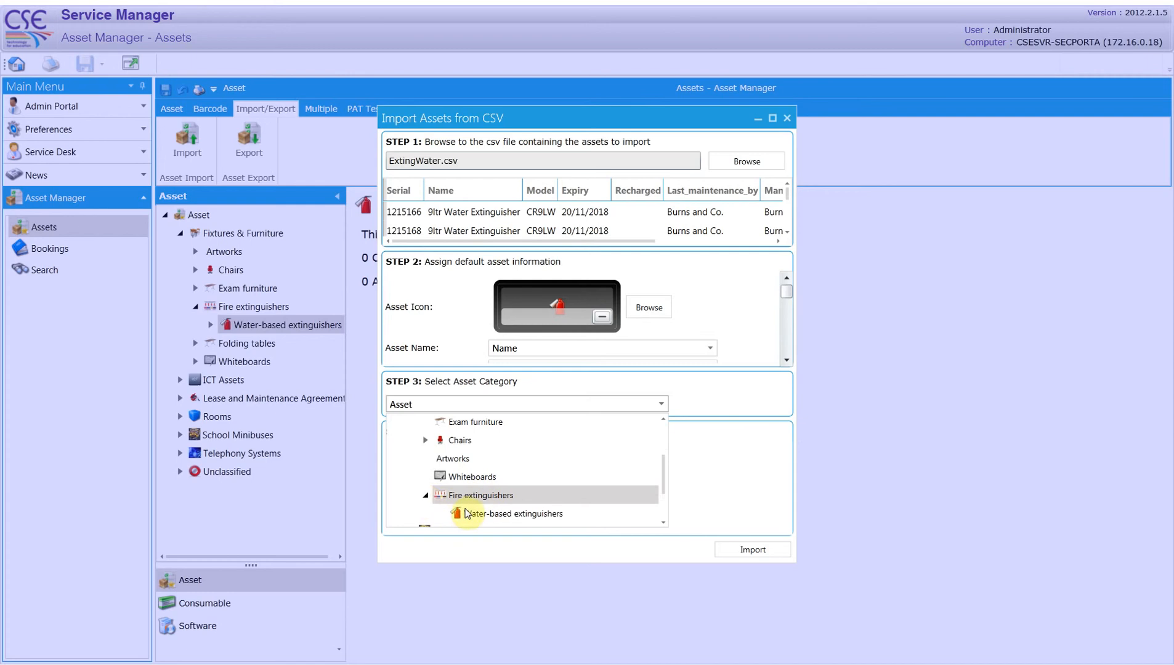
pyautogui.click(471, 514)
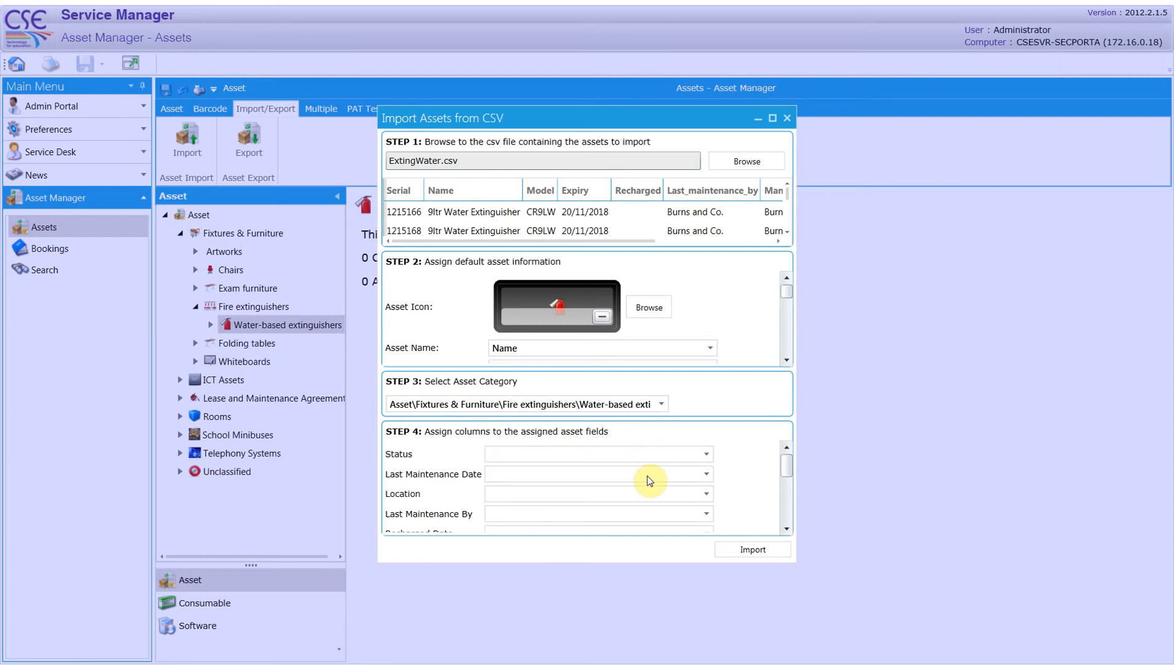
# - Assign the Status column to the Status field and Last_maintenance_date to Last Maintenance Date
pyautogui.click(707, 455)
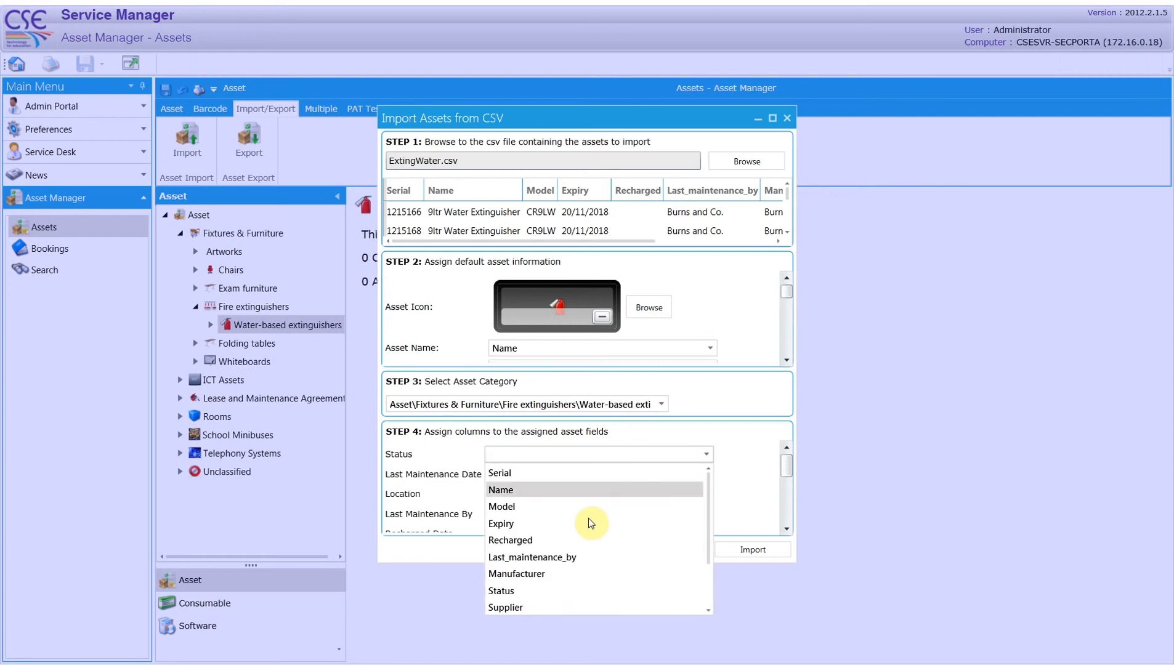
pyautogui.click(556, 591)
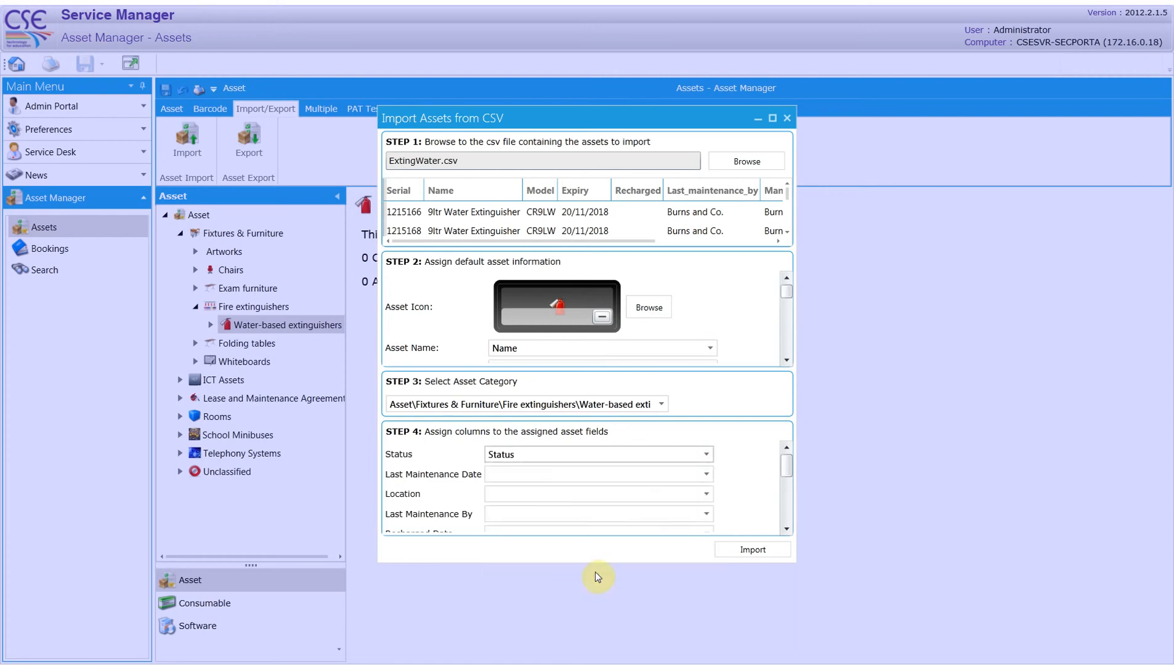
pyautogui.click(706, 474)
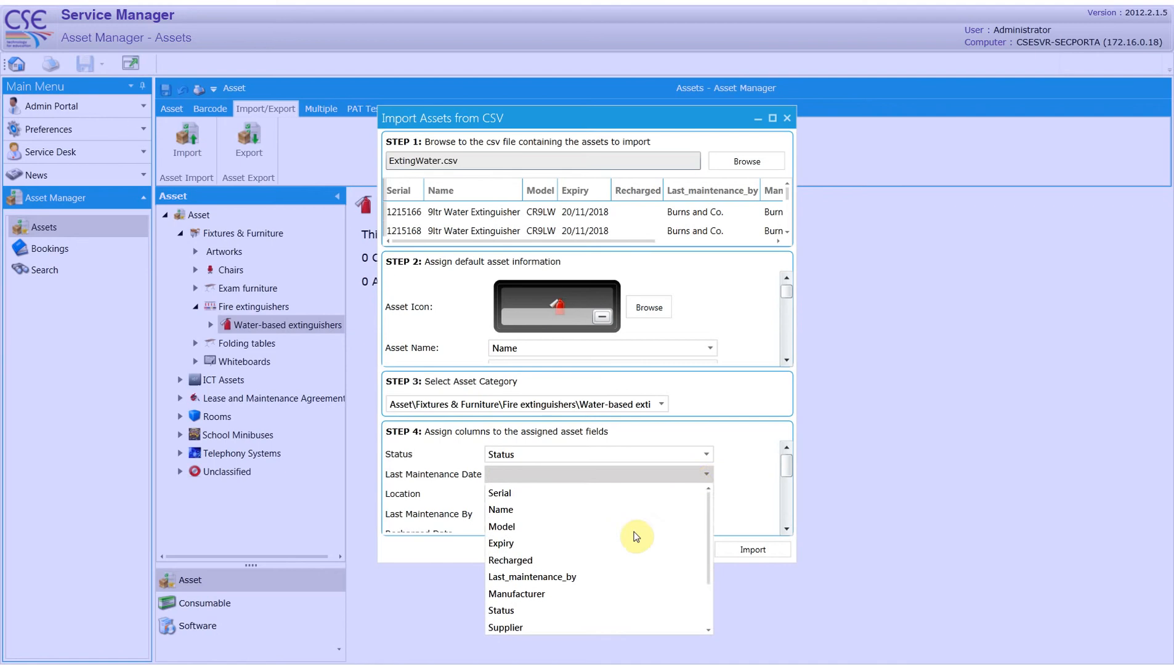
pyautogui.scroll(-3, 611, 583)
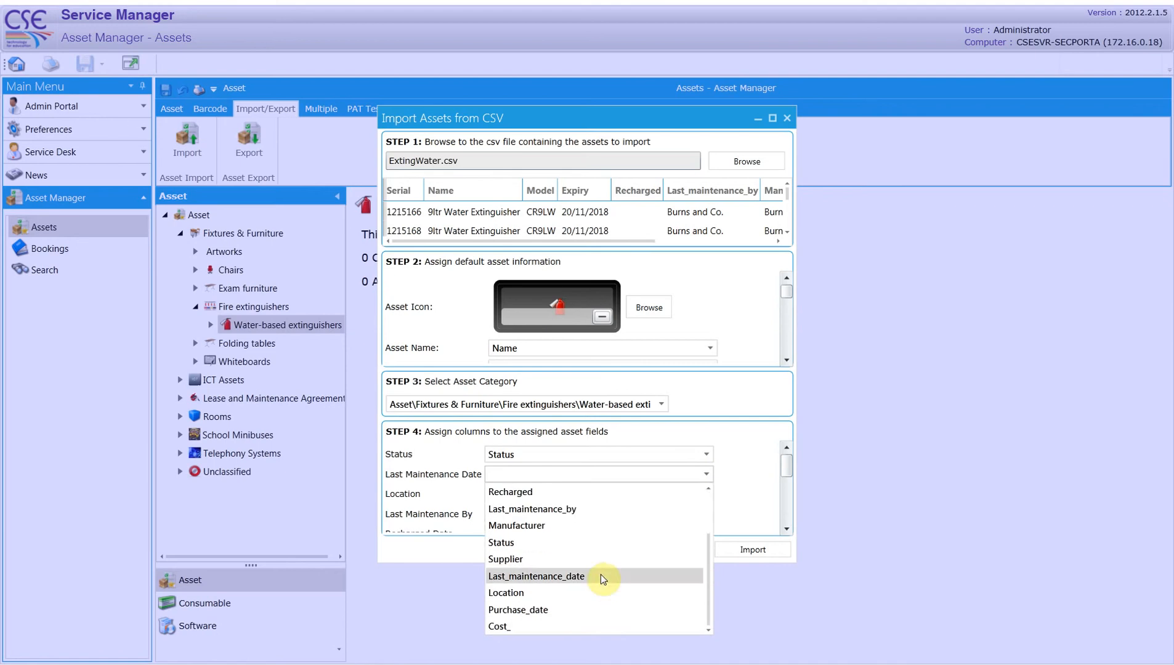
pyautogui.click(600, 574)
# - Assign the Location column to the Location field and Last_maintenance_by to Last Maintenance By
pyautogui.click(707, 493)
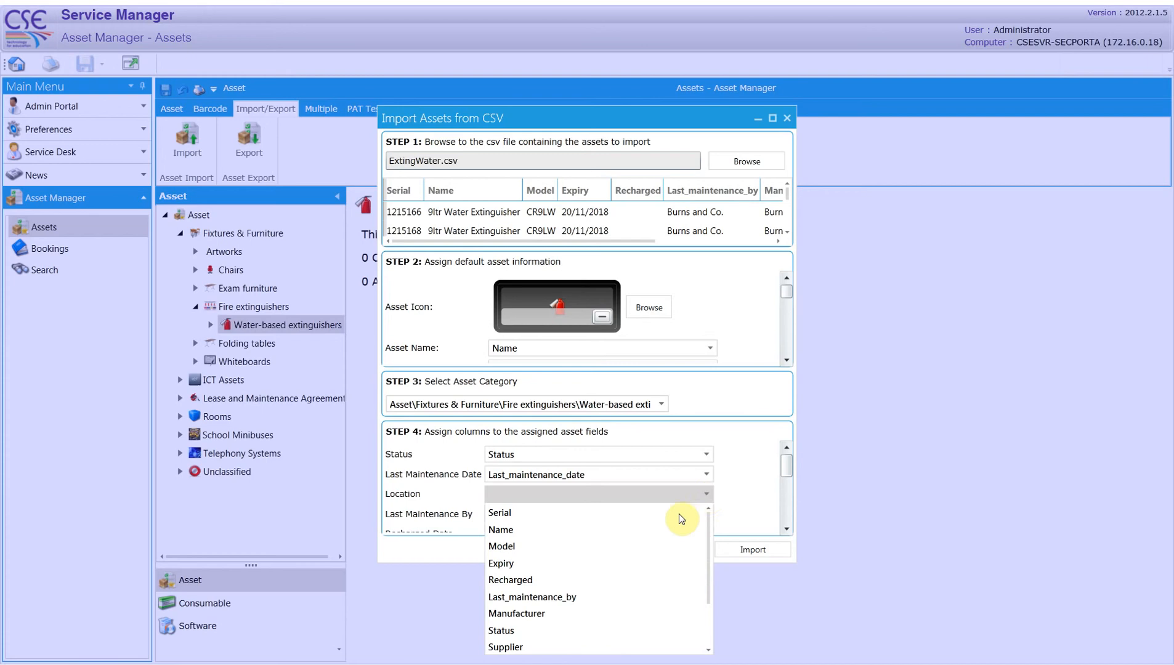
pyautogui.scroll(-2, 588, 595)
pyautogui.click(558, 613)
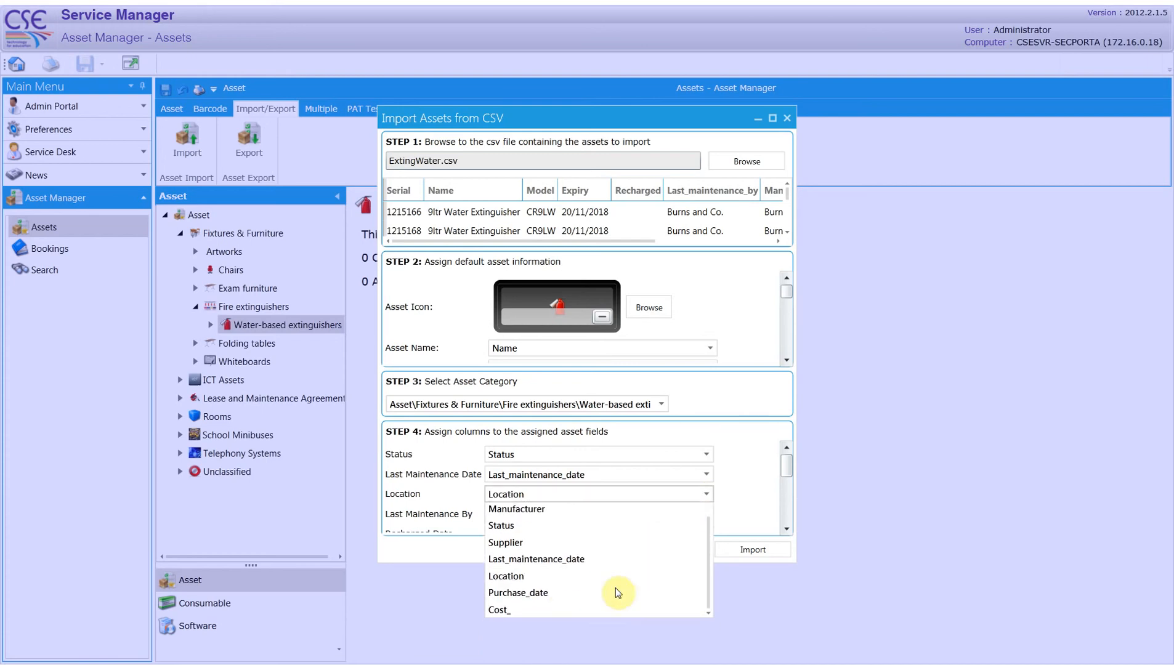
pyautogui.click(708, 516)
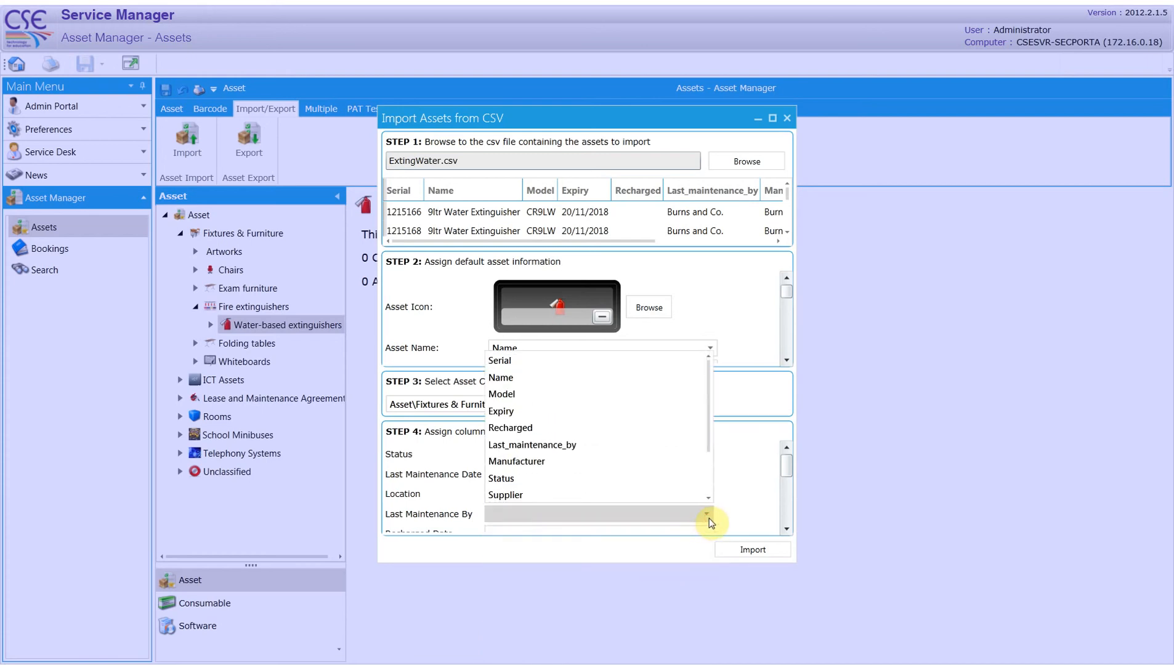
pyautogui.click(602, 448)
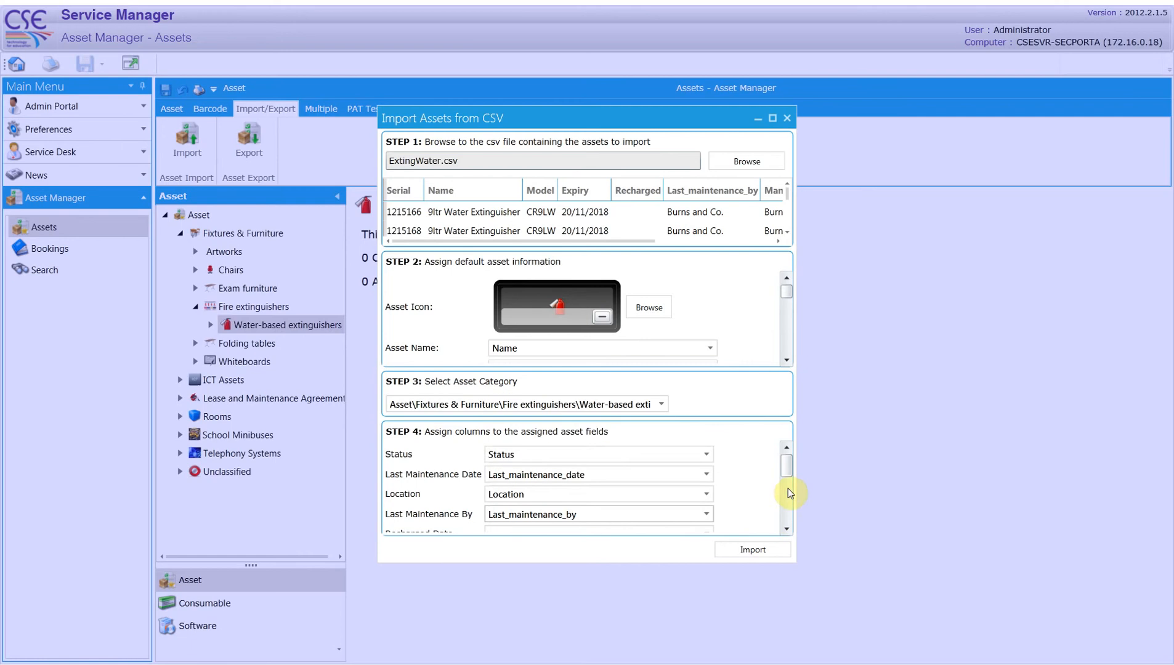
# - Assign the Recharged column to Recharged Date and open the column choices for Serial Number
pyautogui.moveTo(784, 473); pyautogui.dragTo(787, 487)
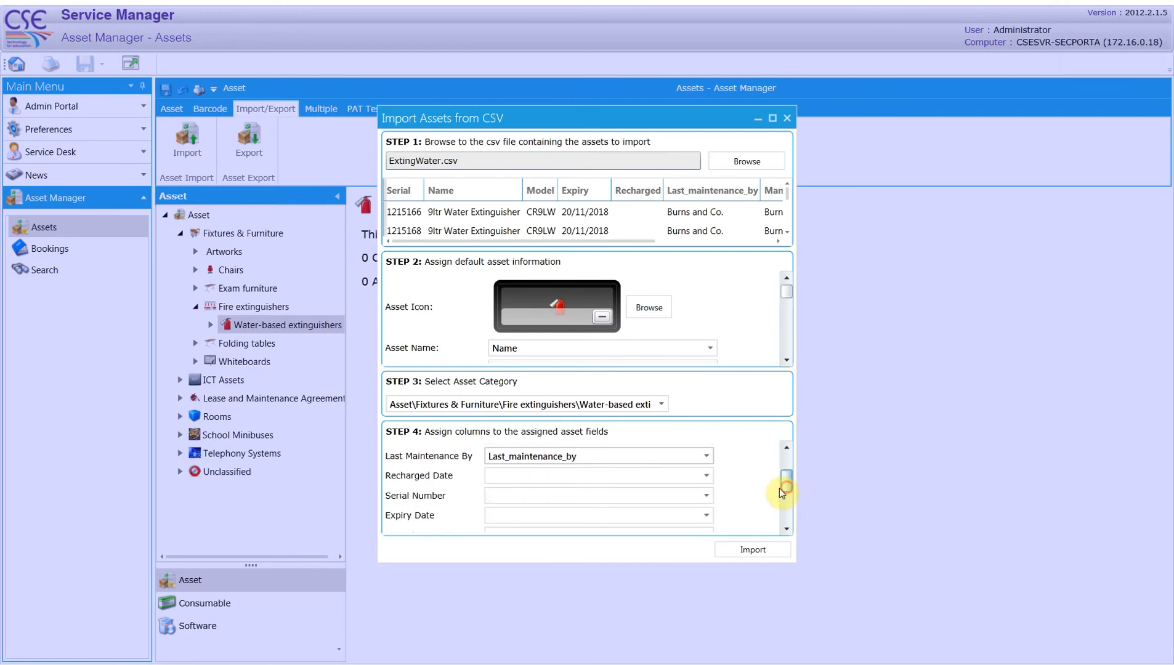
pyautogui.click(707, 478)
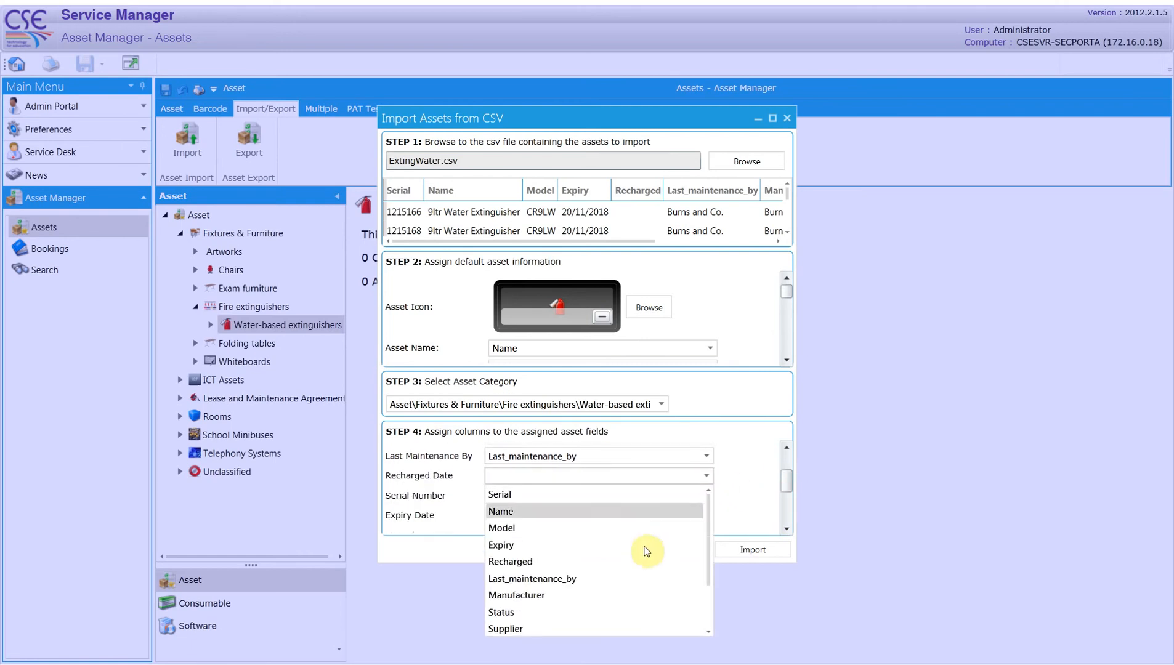
pyautogui.click(631, 563)
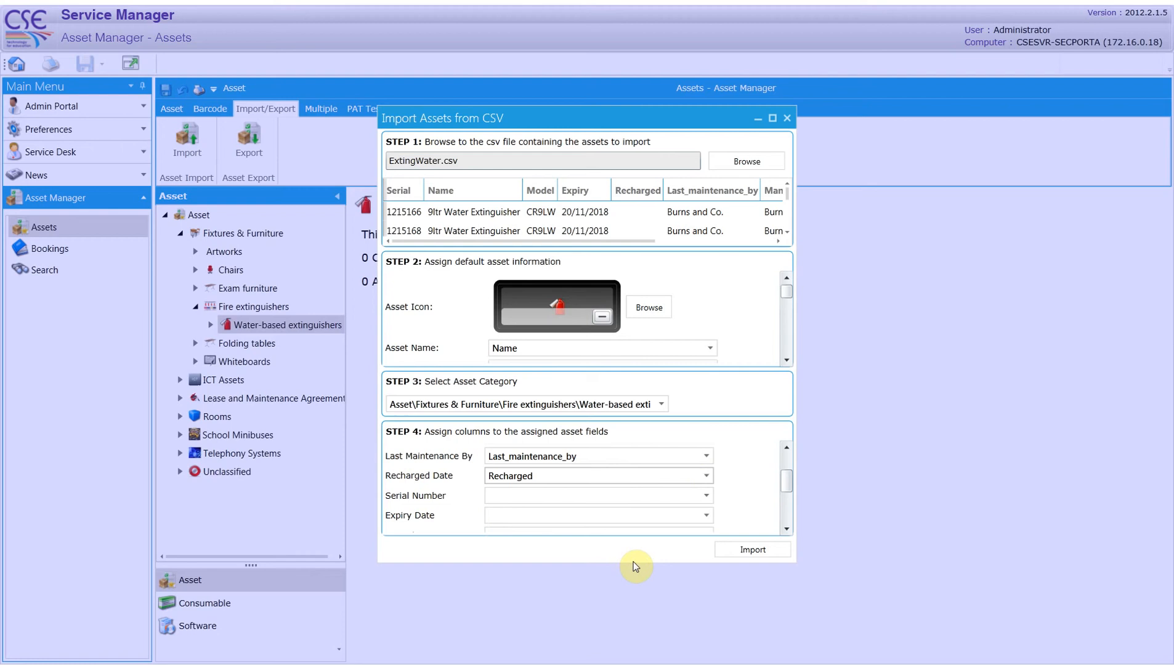
pyautogui.click(706, 496)
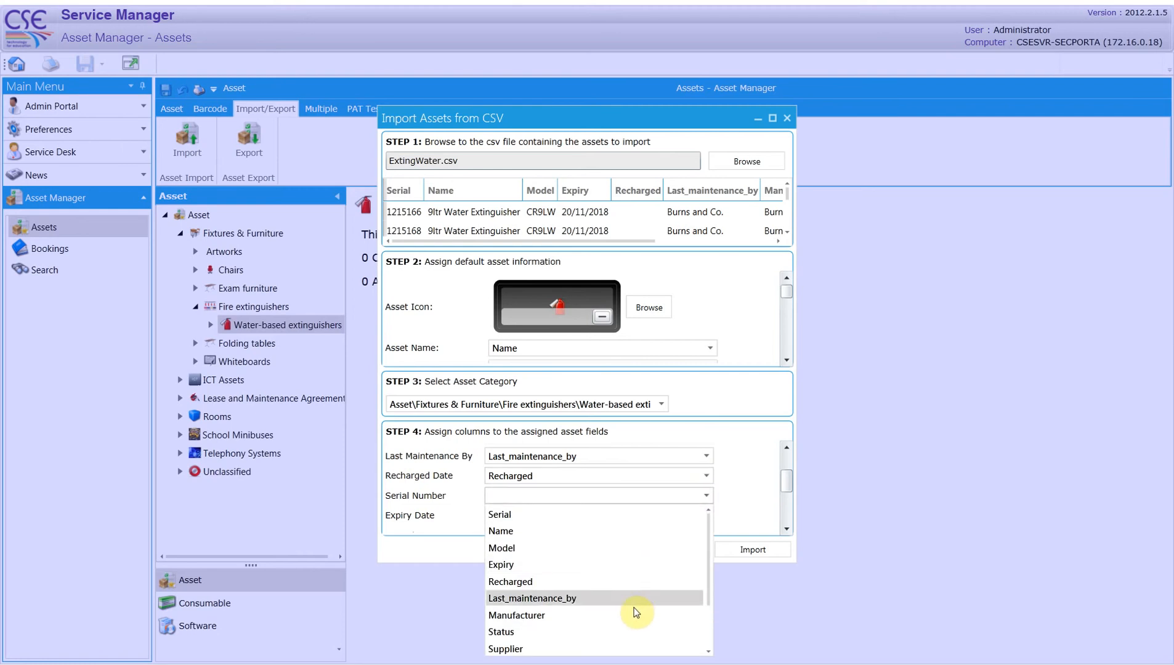
pyautogui.scroll(-2, 636, 614)
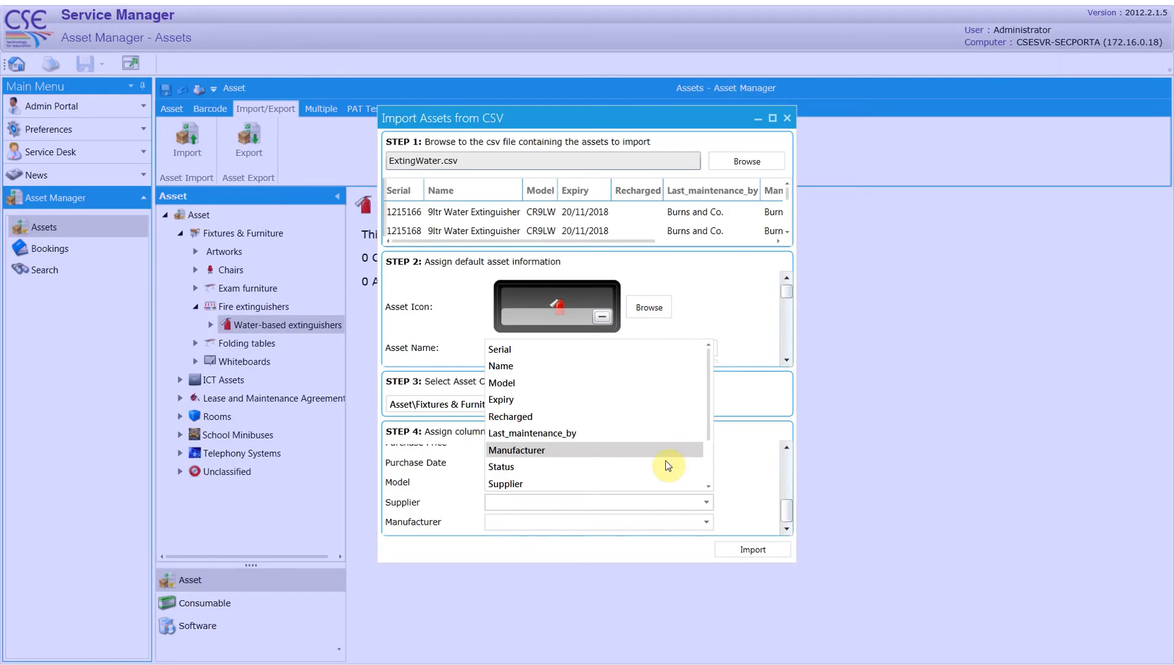
# - Assign the Supplier and Manufacturer columns to their matching fields and import the assets
pyautogui.click(636, 485)
pyautogui.click(706, 524)
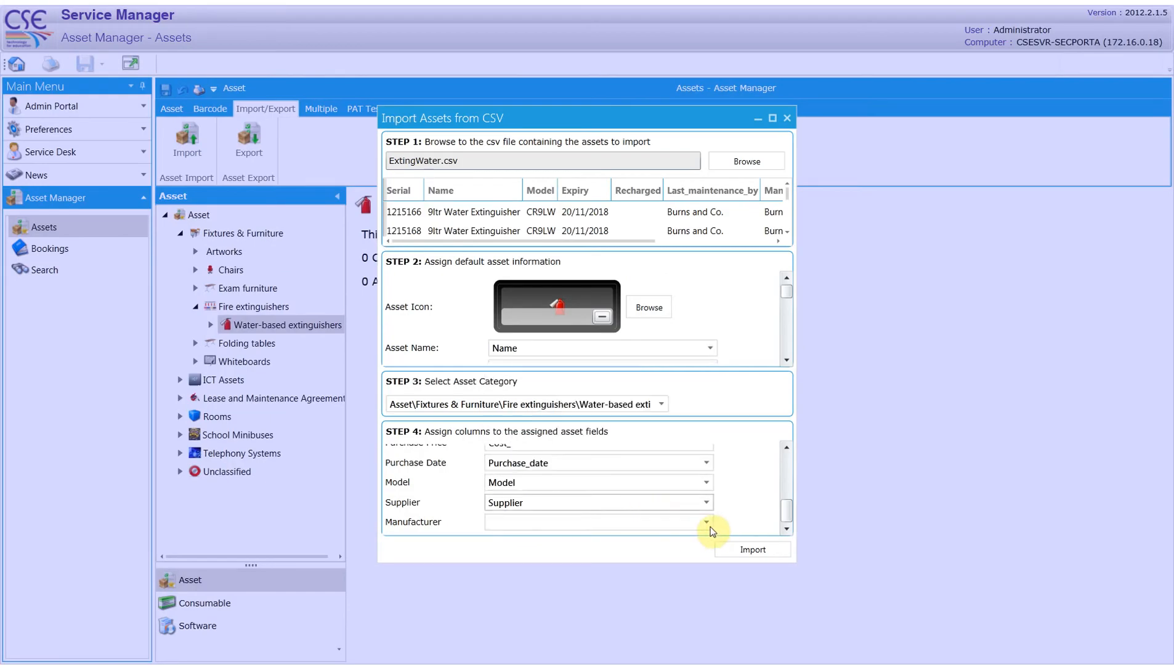
pyautogui.click(575, 471)
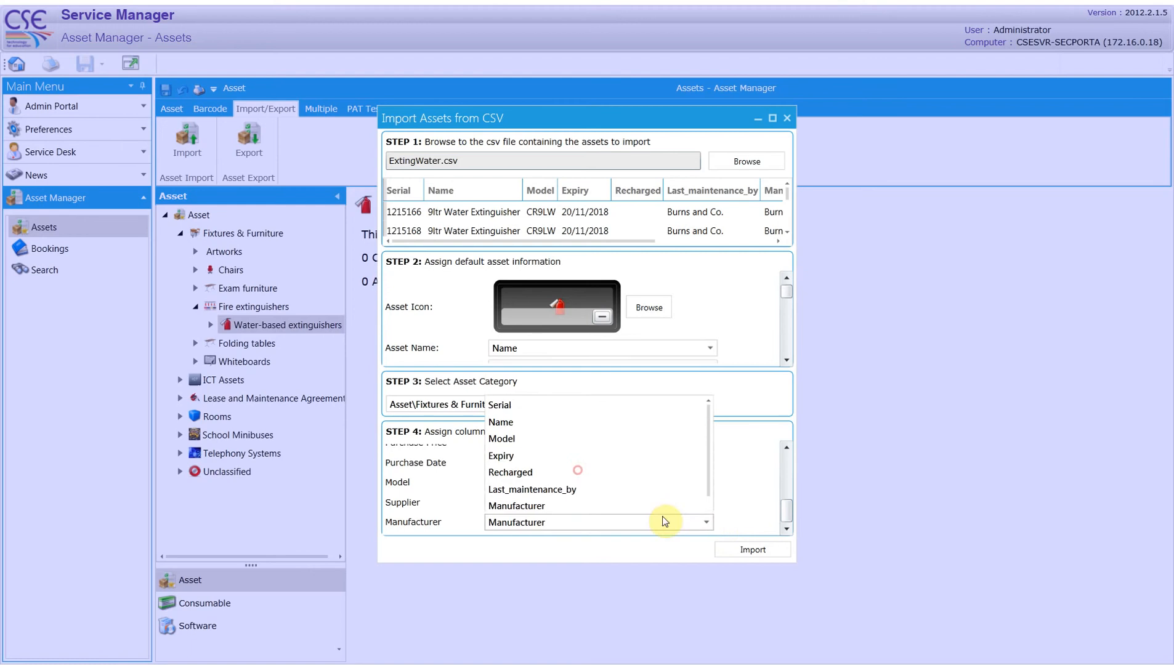
pyautogui.click(753, 550)
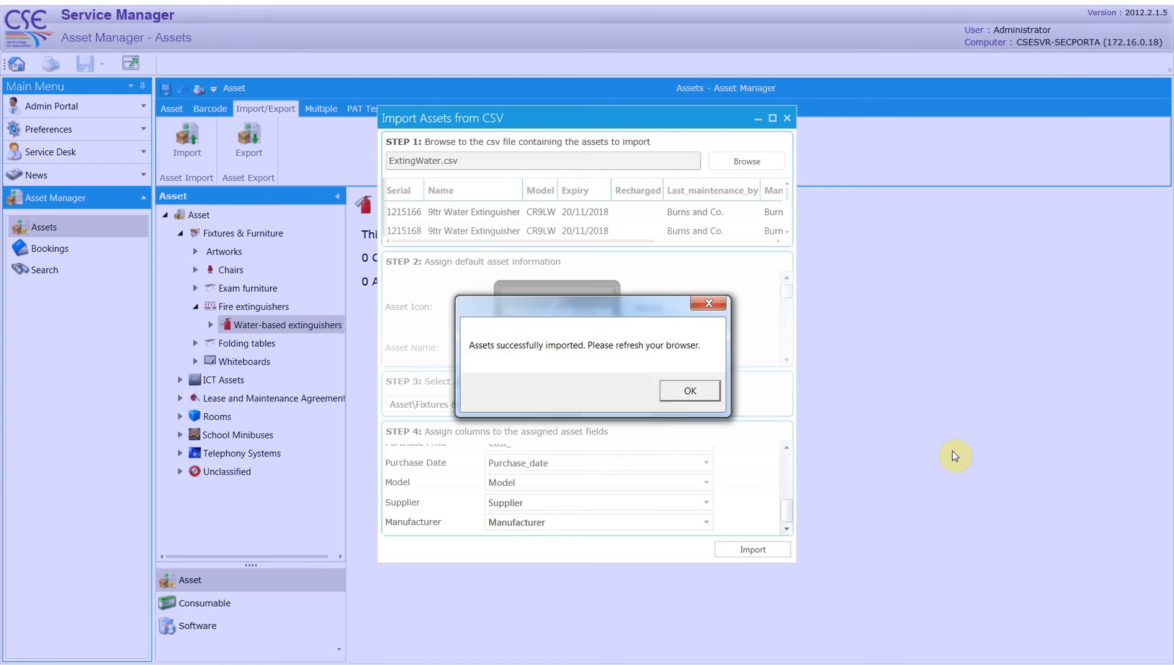
pyautogui.click(713, 391)
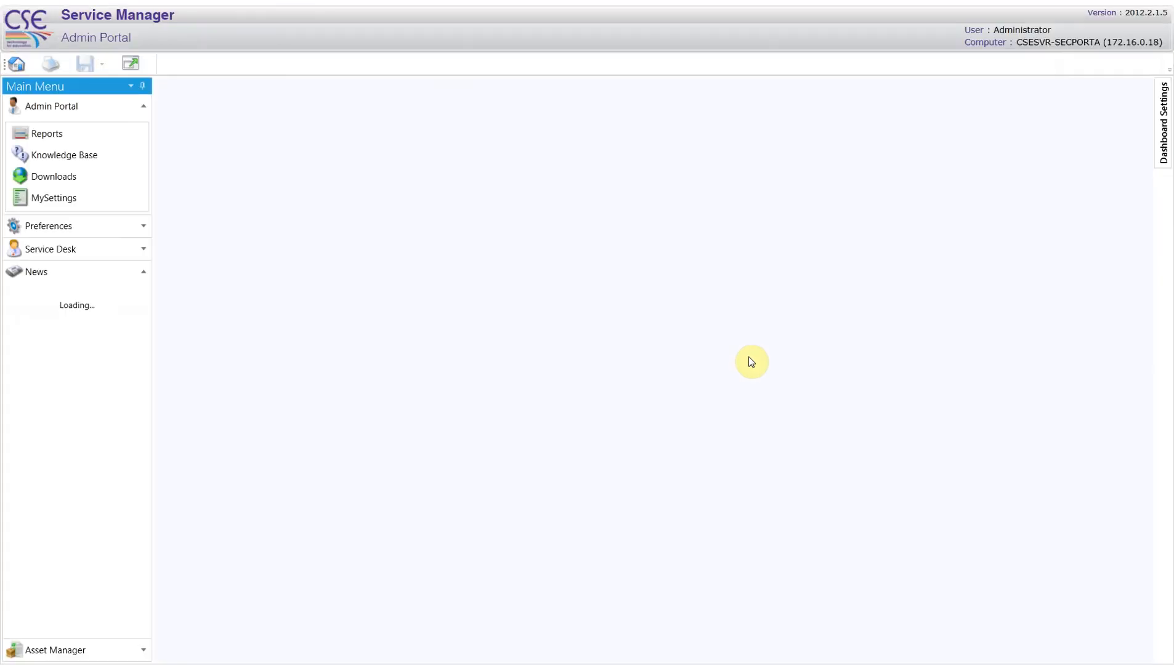
# - Open the Assets section of the Asset Manager from the Admin Portal
pyautogui.click(145, 652)
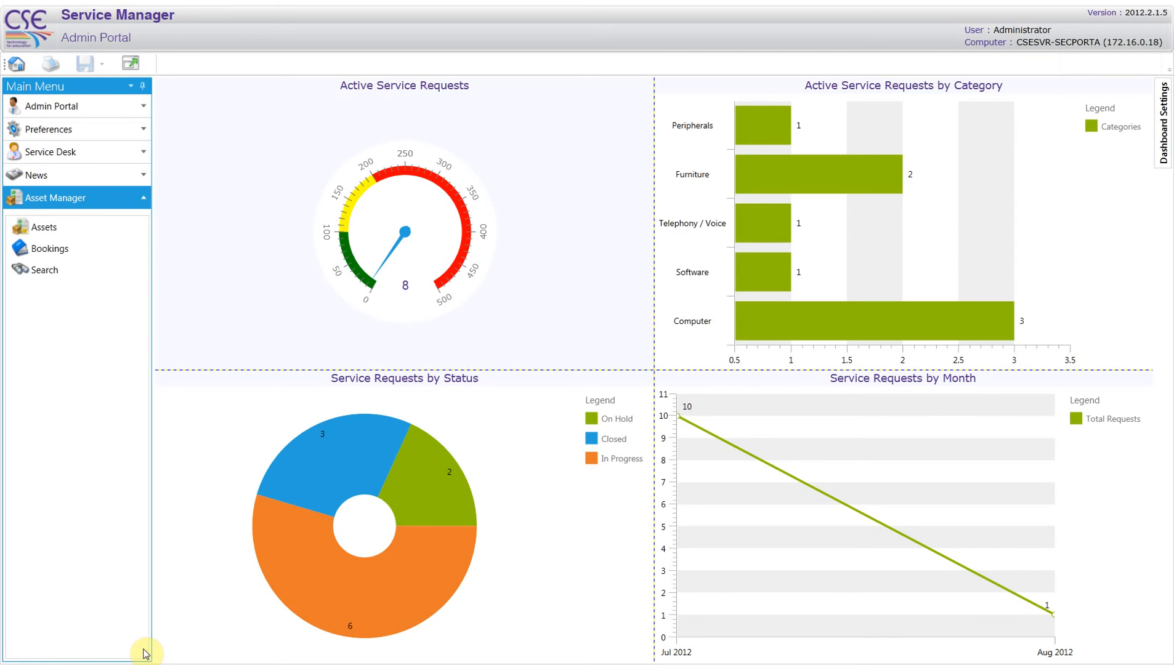
pyautogui.click(31, 230)
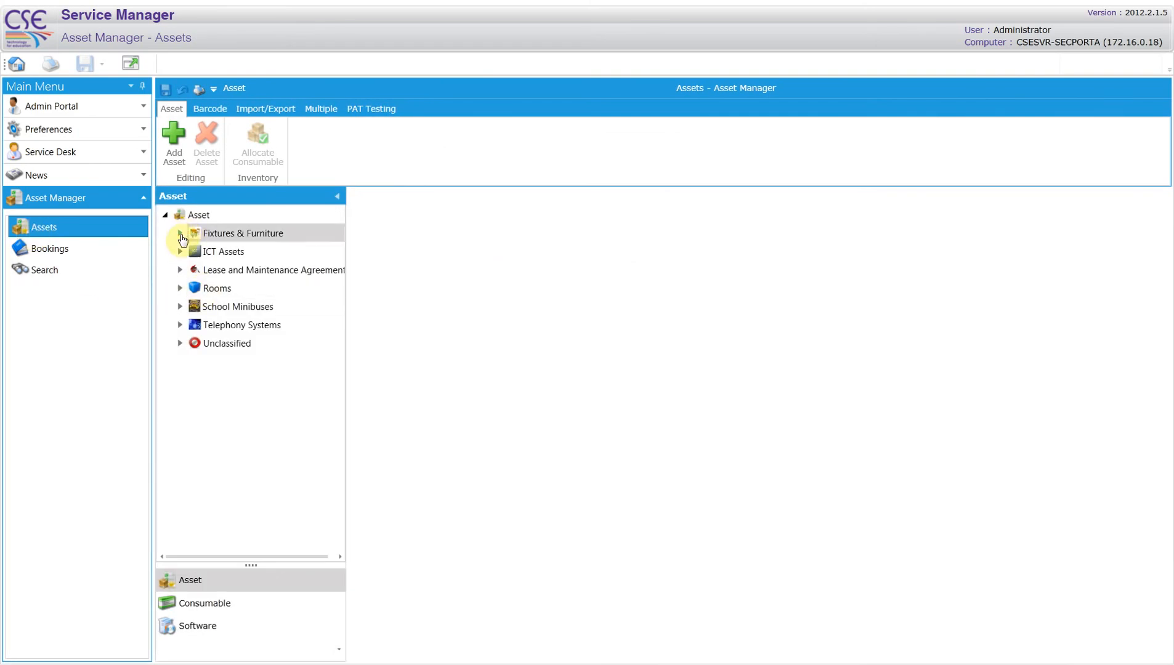
# - Expand Fixtures & Furniture and Fire extinguishers in the asset tree to list the assets under Water-based extinguishers
pyautogui.click(180, 234)
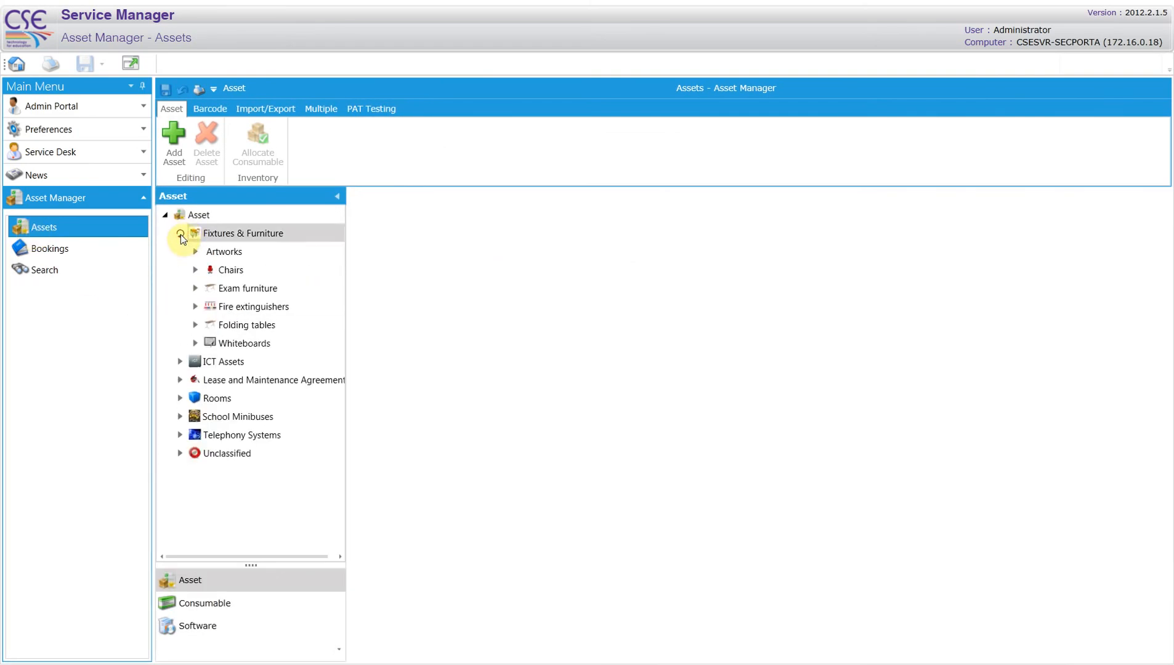
pyautogui.click(195, 310)
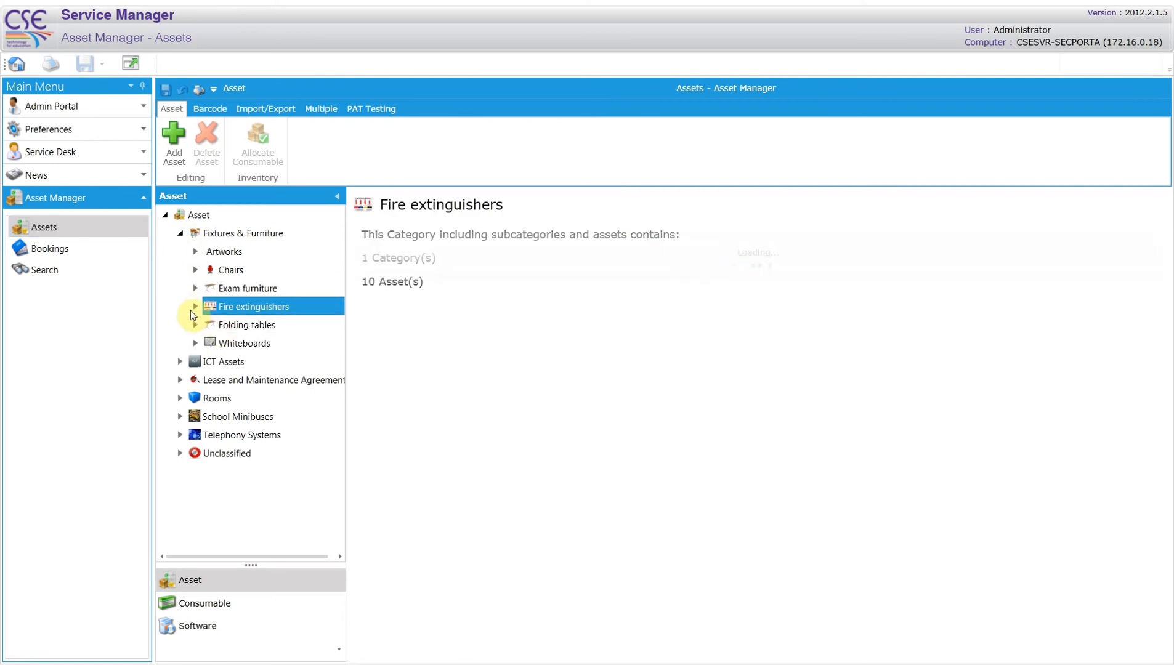
pyautogui.click(195, 308)
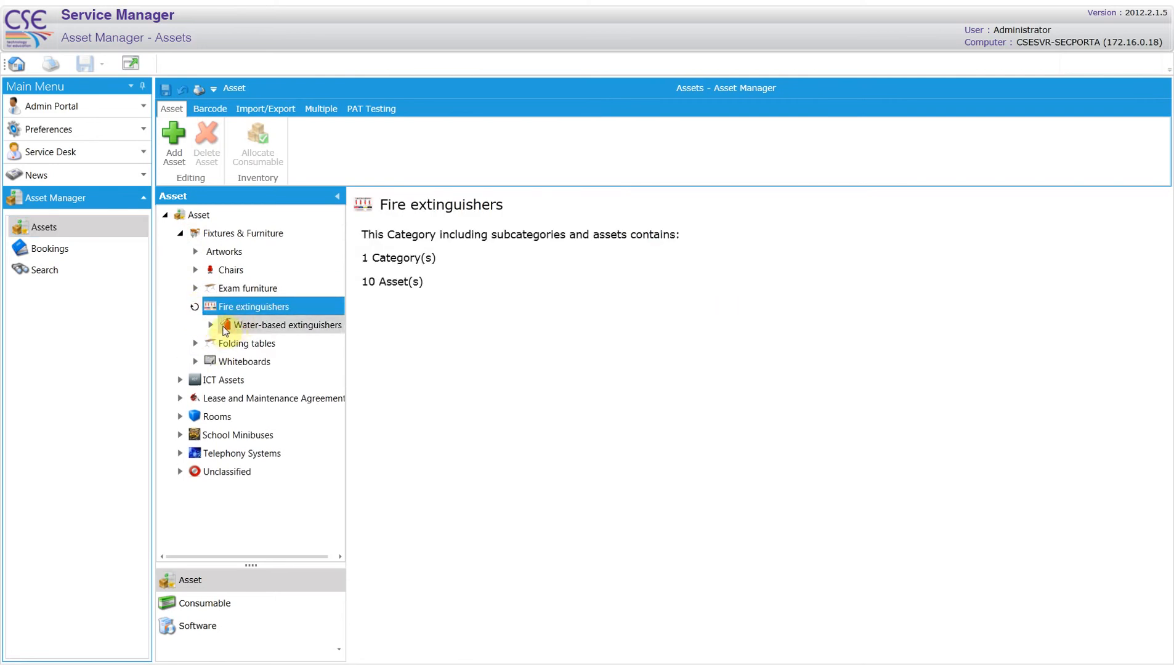
pyautogui.click(208, 325)
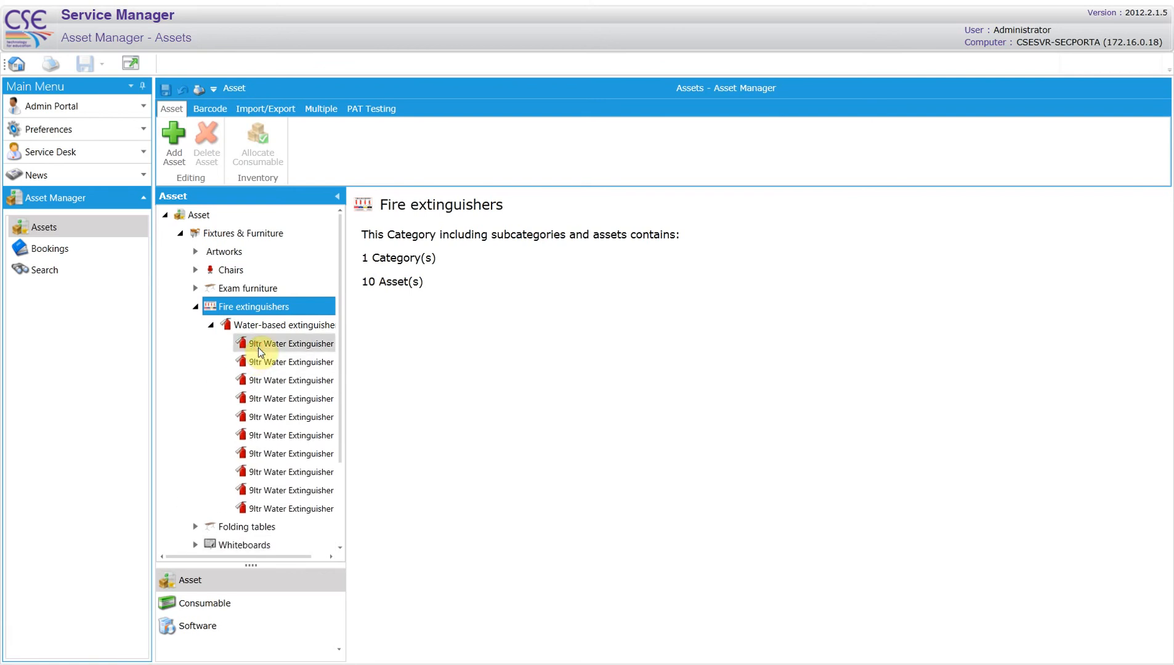
# - Open the first 9ltr Water Extinguisher asset and examine its imported asset fields
pyautogui.click(258, 347)
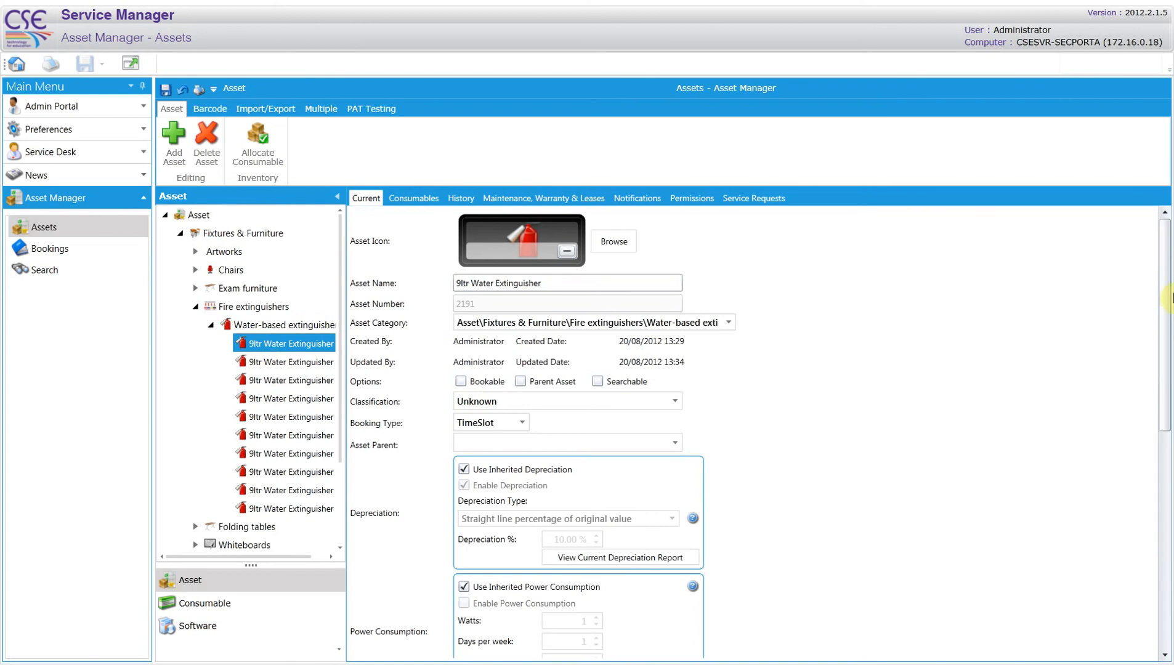
pyautogui.moveTo(1167, 271); pyautogui.dragTo(1170, 493)
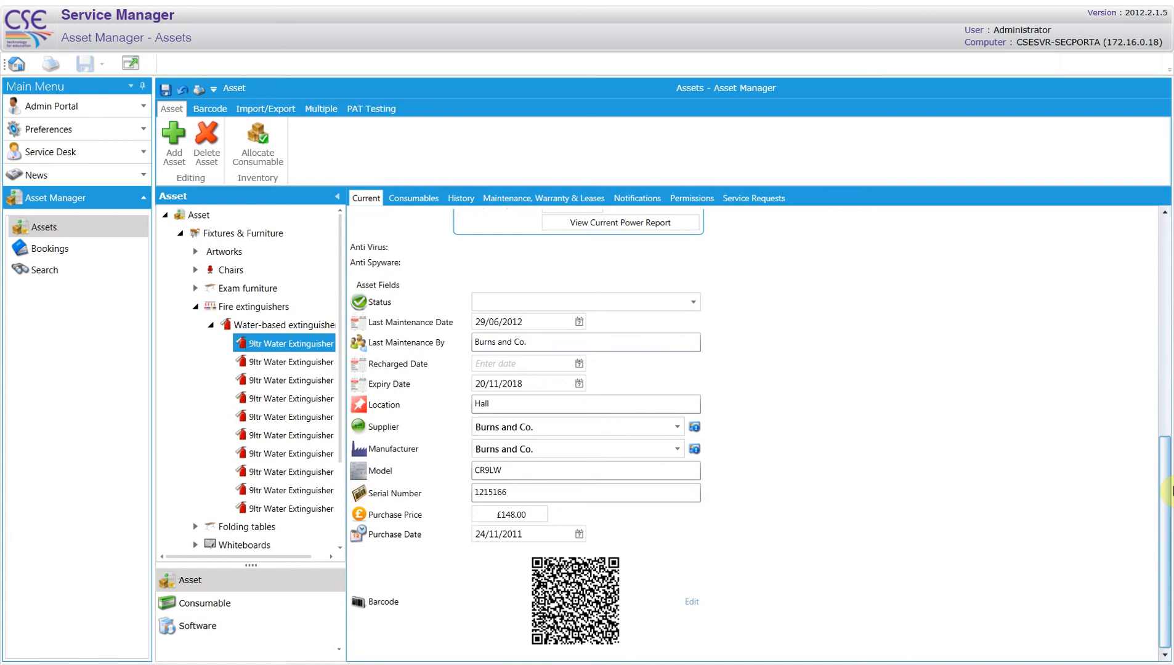
pyautogui.moveTo(1170, 491); pyautogui.dragTo(1161, 269)
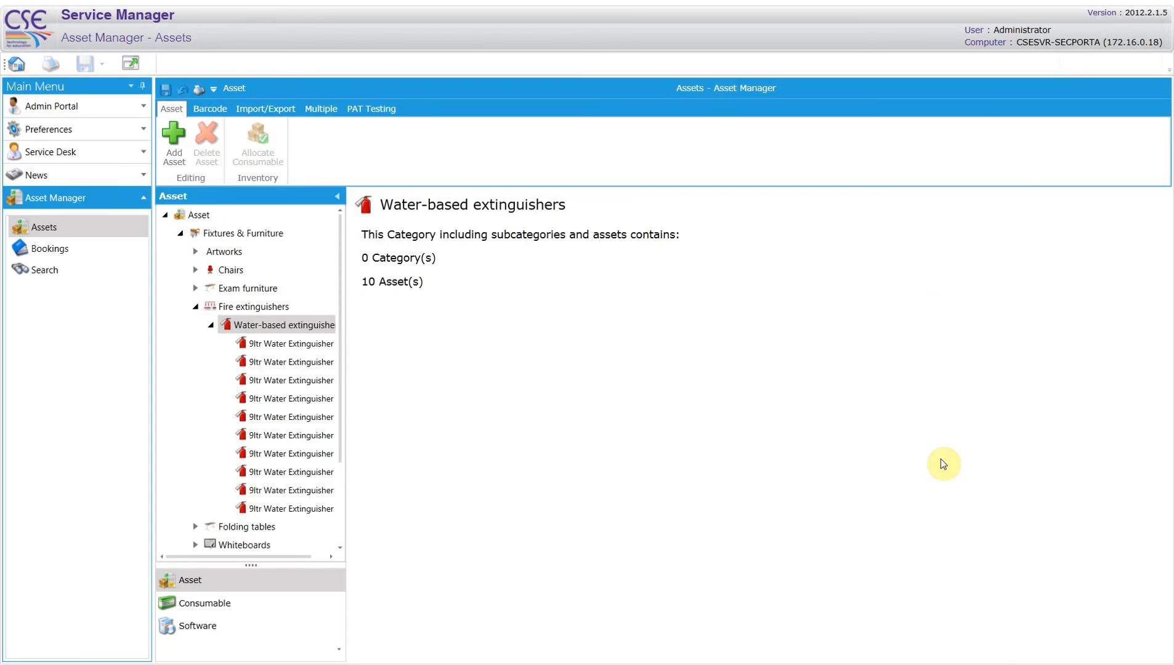
# - Start a new asset in the Water-based extinguishers category and give it the red fire extinguisher icon from the Image Library
pyautogui.click(175, 138)
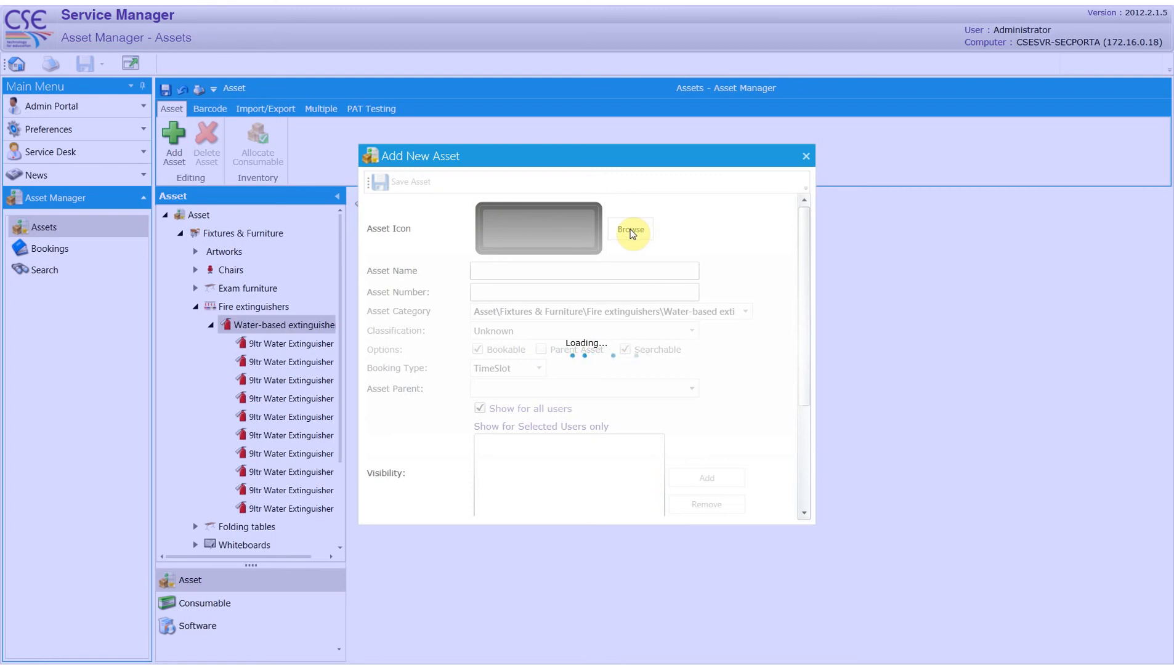
pyautogui.click(631, 230)
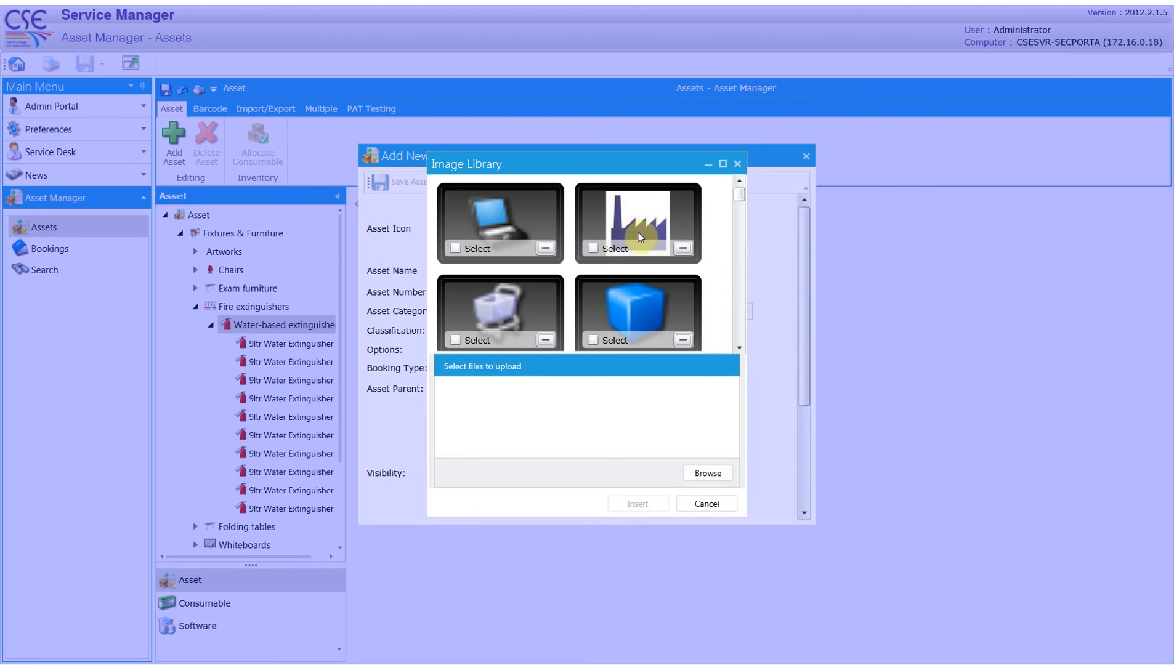
pyautogui.moveTo(737, 205); pyautogui.dragTo(735, 330)
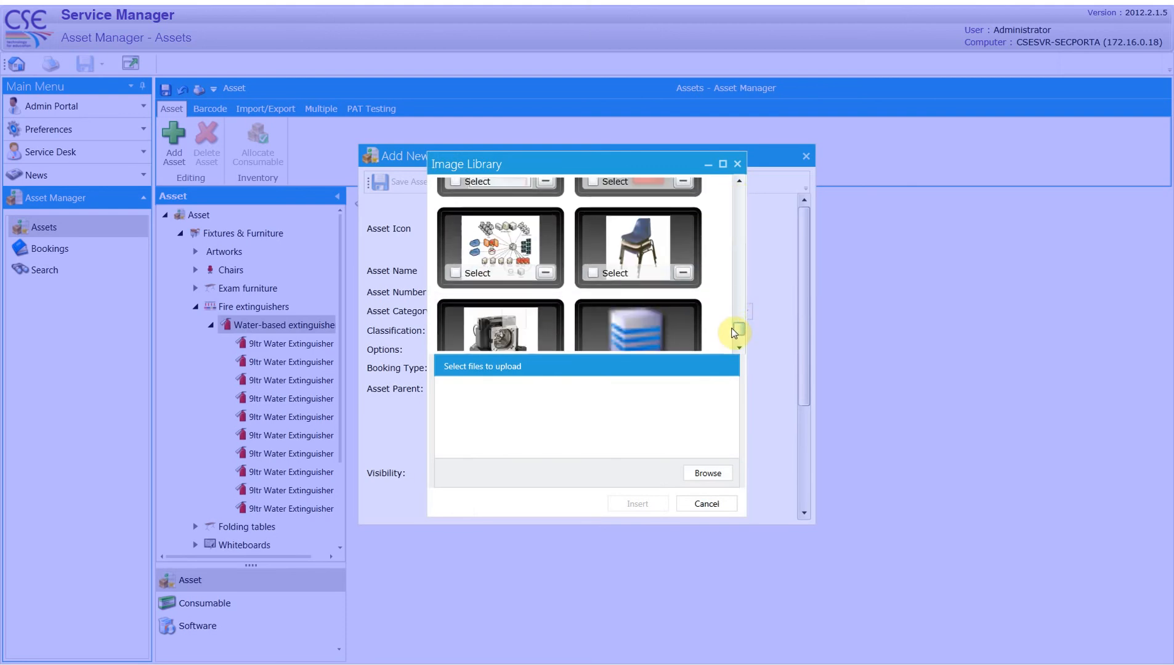
pyautogui.click(593, 182)
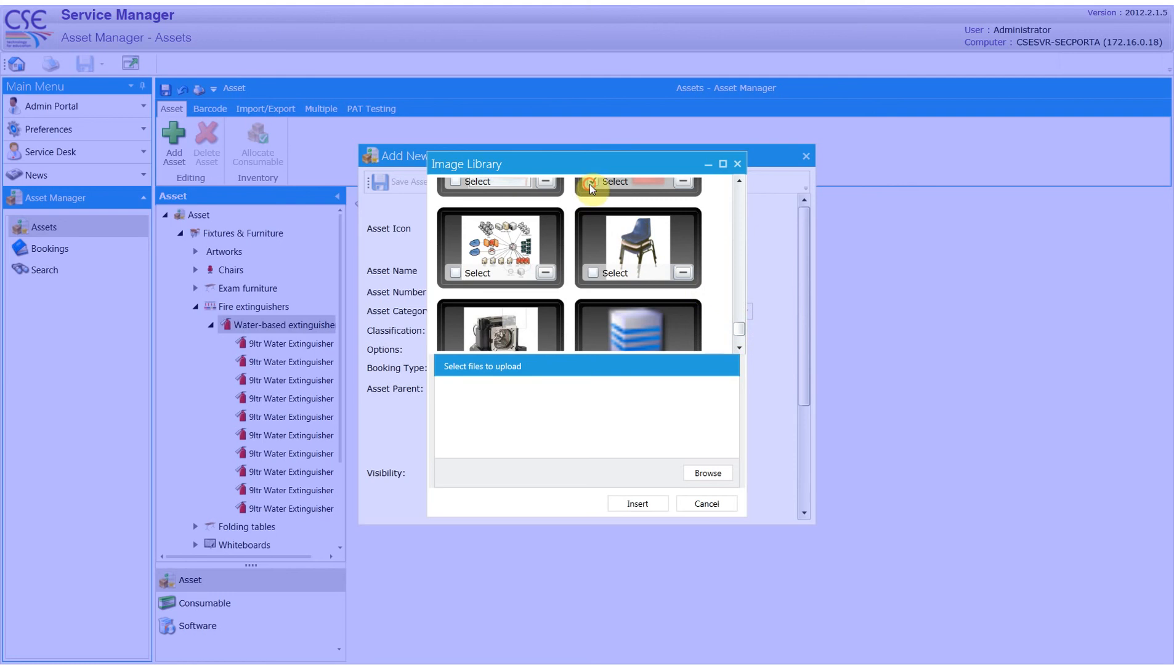
pyautogui.click(653, 504)
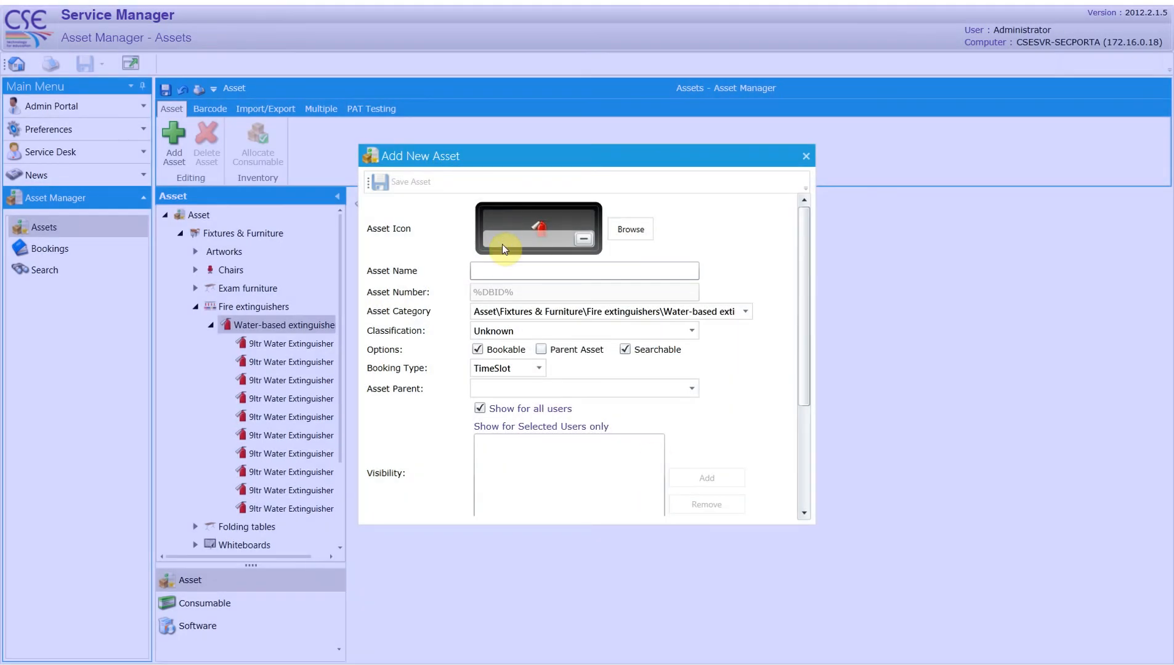
# - Name the new asset "11ltr Water Extinguisher", make it non-bookable and save it
pyautogui.click(515, 271)
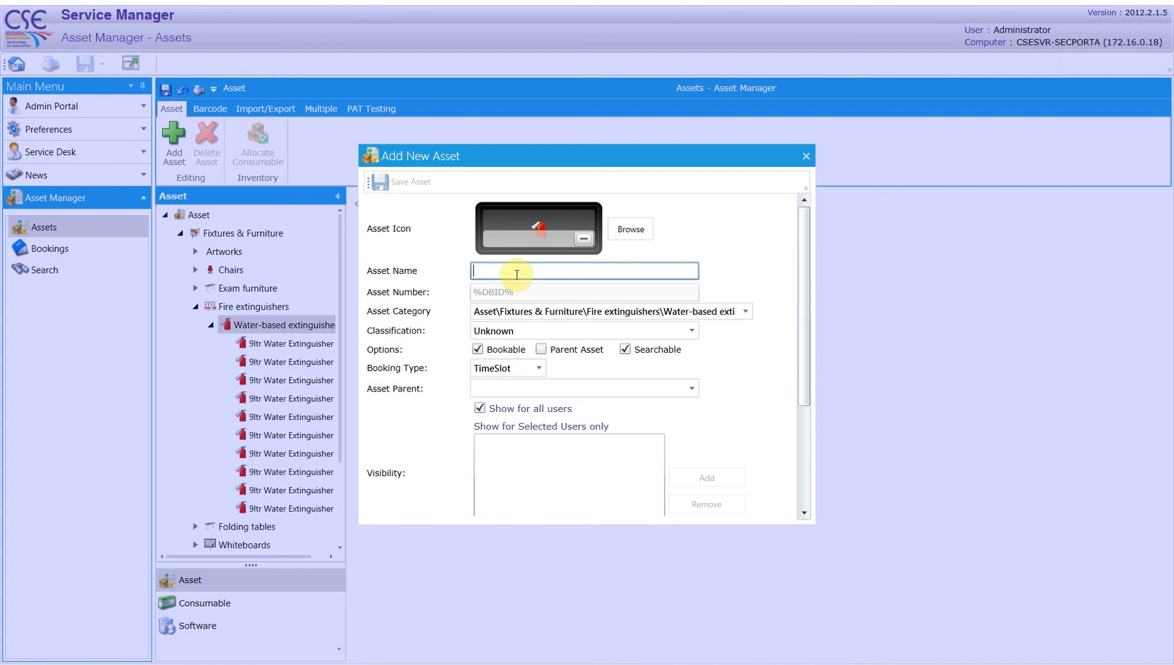
pyautogui.write('11ltr Water')
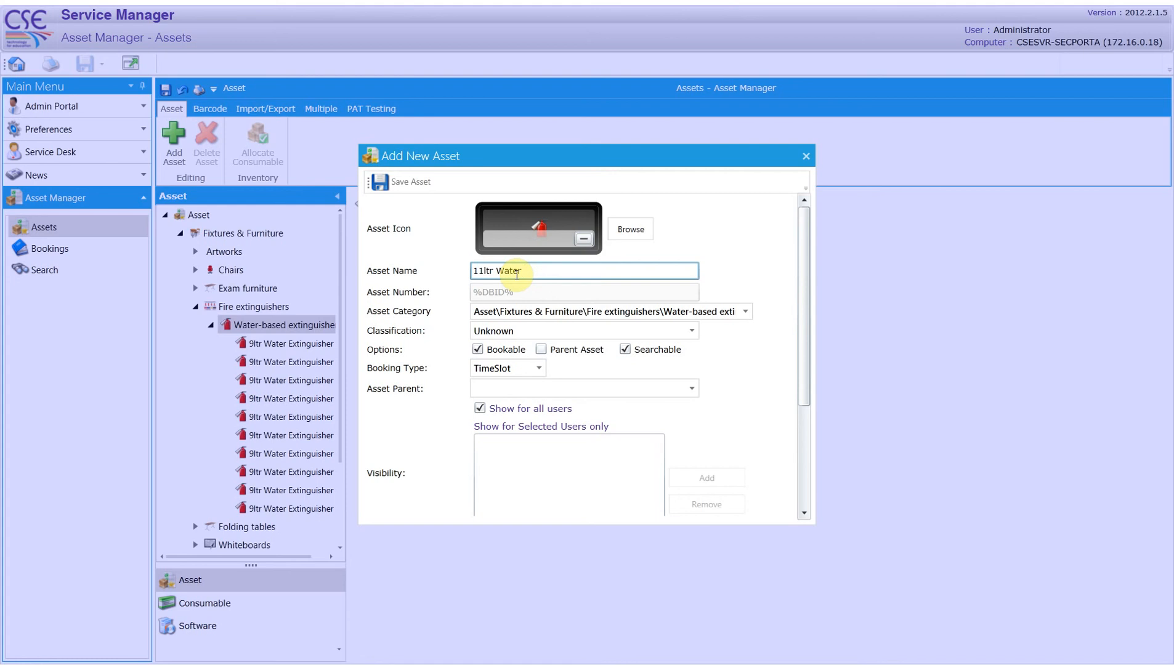
pyautogui.write('uisher')
pyautogui.click(478, 350)
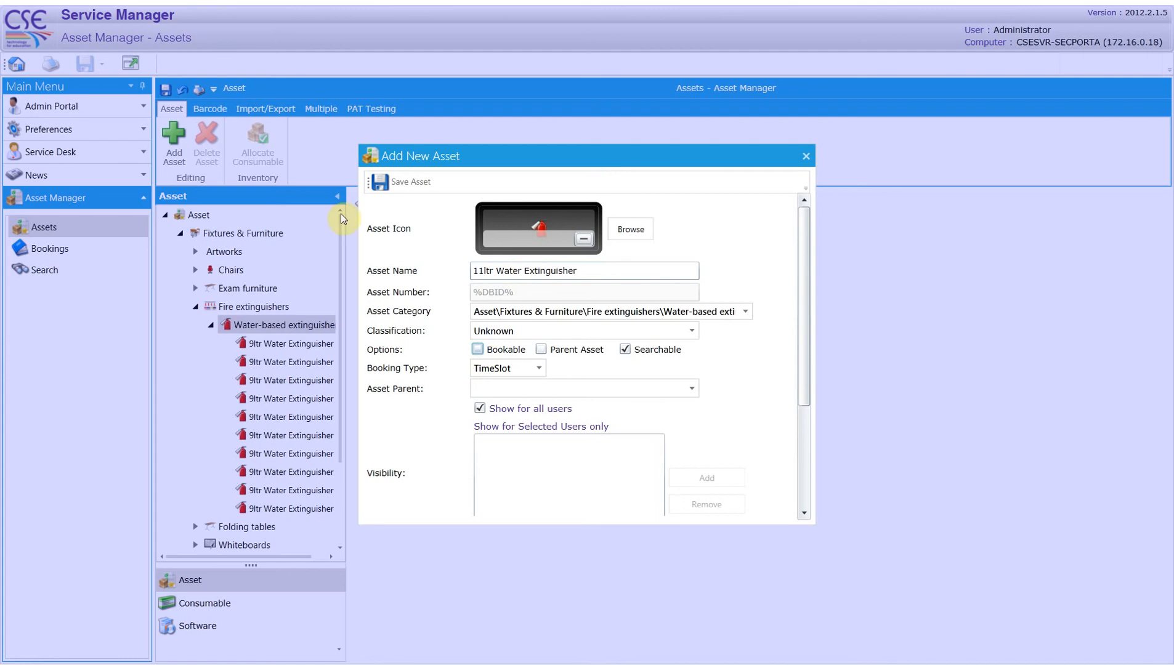
pyautogui.click(380, 181)
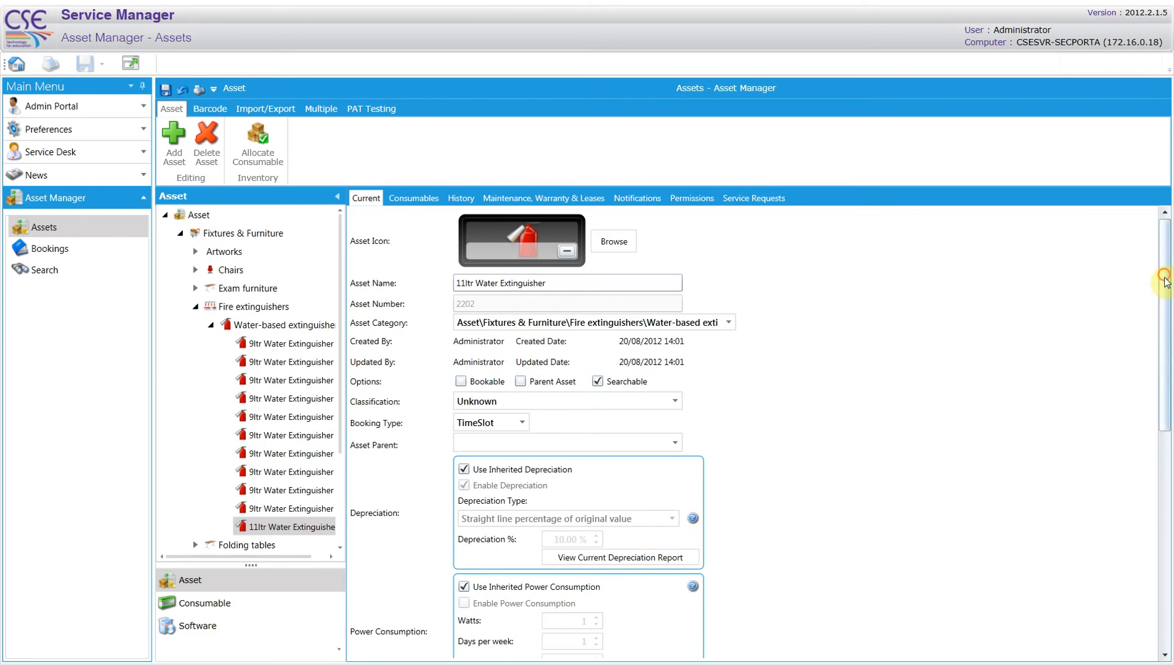
# - Open the Last Maintenance Date of the 11ltr Water Extinguisher for entry in its Asset Fields
pyautogui.moveTo(1164, 280); pyautogui.dragTo(1172, 486)
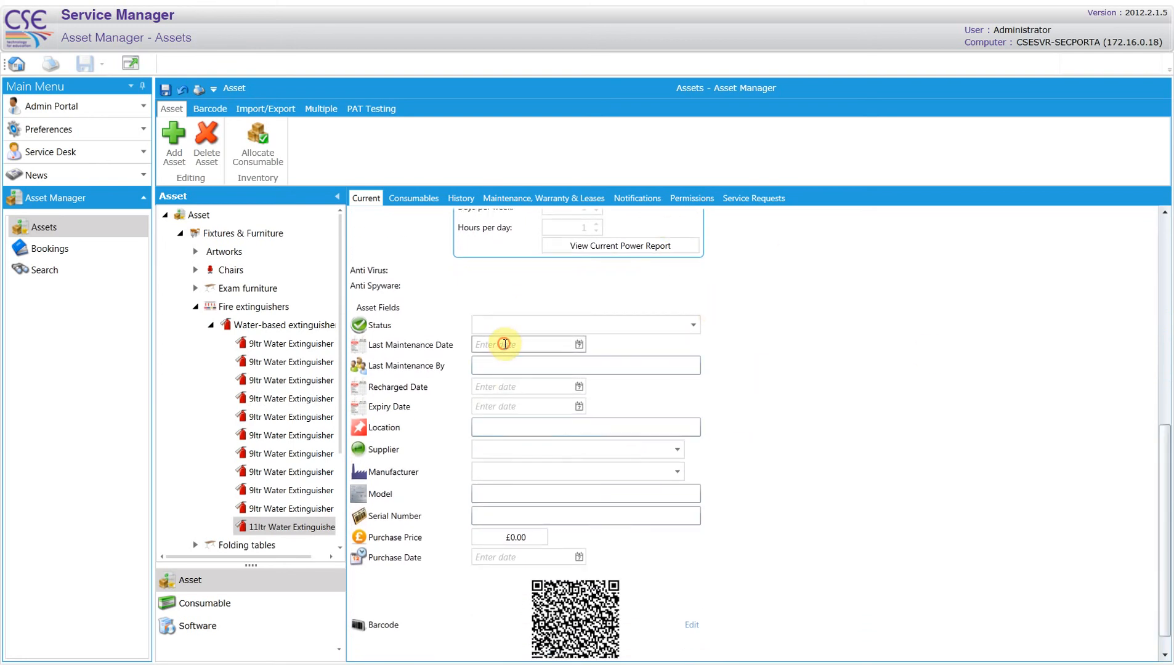
pyautogui.click(504, 344)
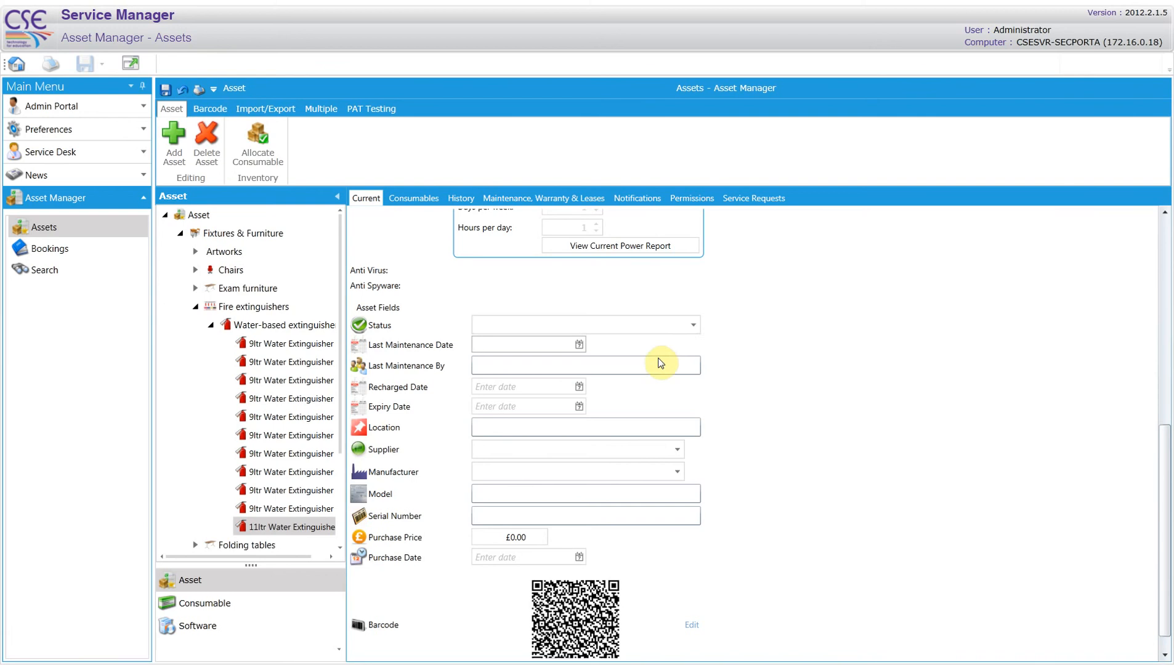